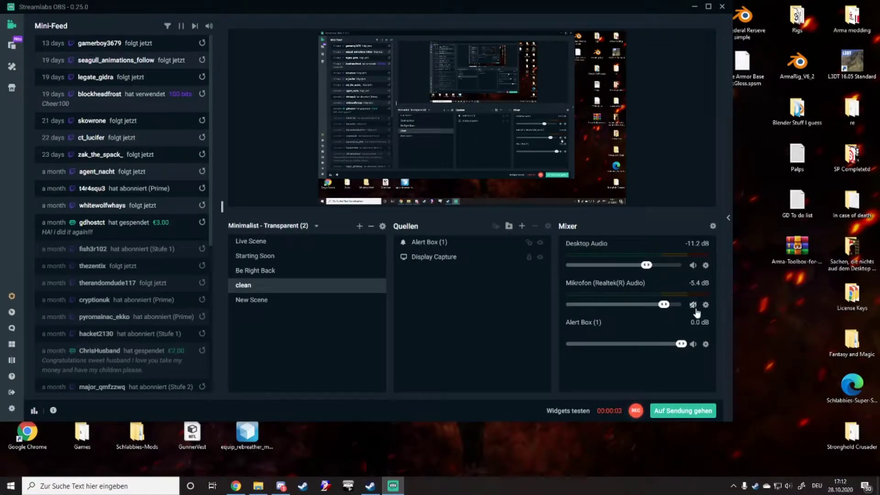
# - Minimize the recording window and move the SDT poses folder to beneath the Clone Armor Base SpecGloss file on the desktop
pyautogui.click(695, 7)
pyautogui.moveTo(523, 118); pyautogui.dragTo(563, 72)
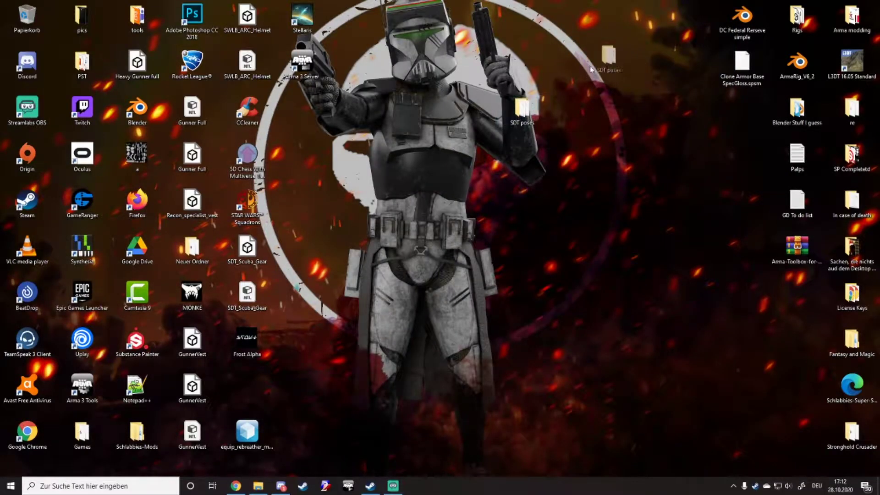
pyautogui.moveTo(717, 105); pyautogui.dragTo(715, 106)
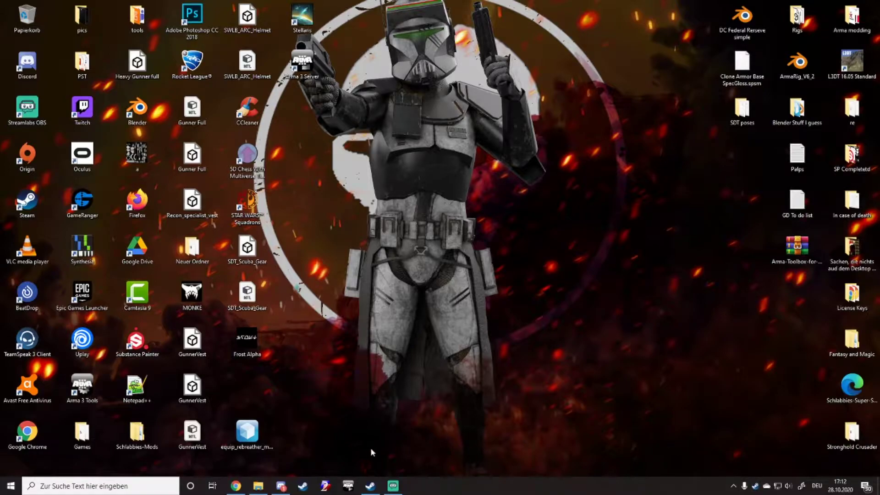
pyautogui.moveTo(368, 453); pyautogui.dragTo(454, 101)
# - Launch Arma 3 Tools through Steam
pyautogui.rightClick(755, 487)
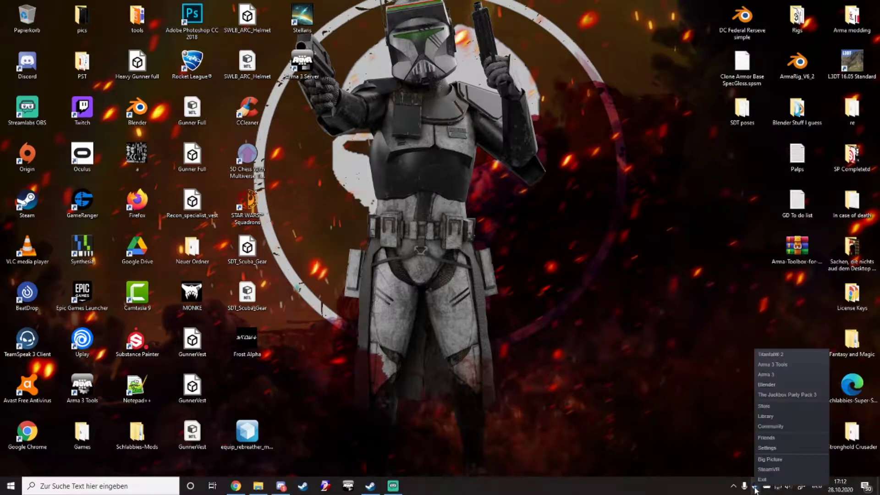
pyautogui.click(580, 355)
pyautogui.rightClick(755, 487)
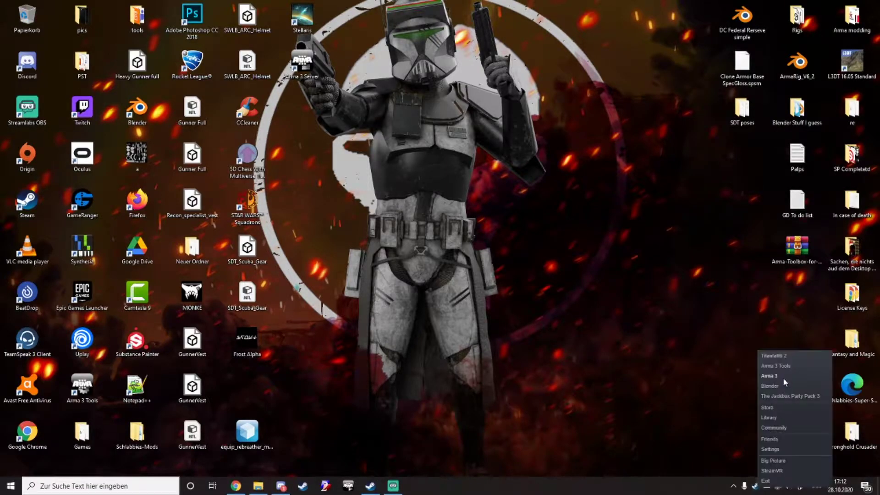
pyautogui.click(778, 365)
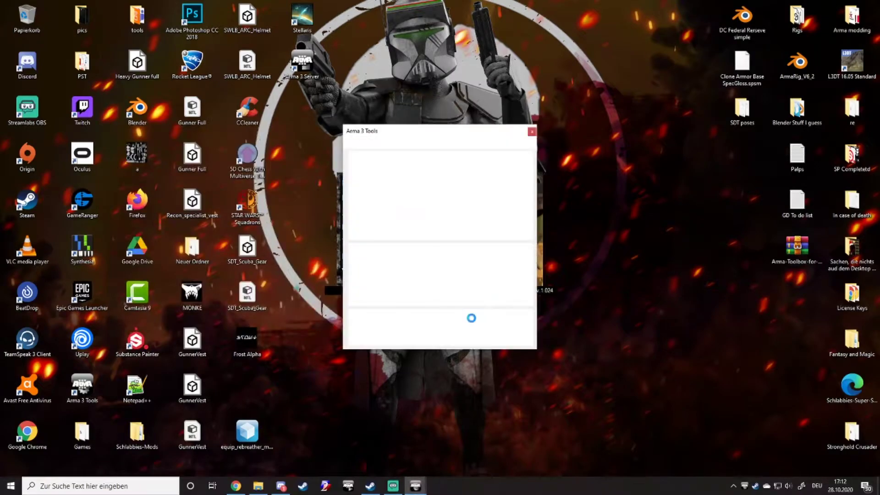
pyautogui.click(474, 322)
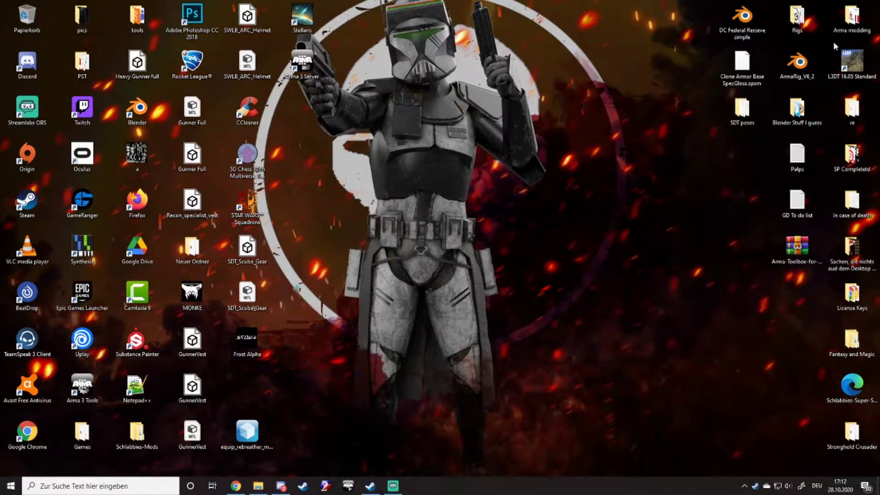
# - Open the ArmaRig_V6_2 file in Blender and view the whole character rig from the front
pyautogui.doubleClick(810, 60)
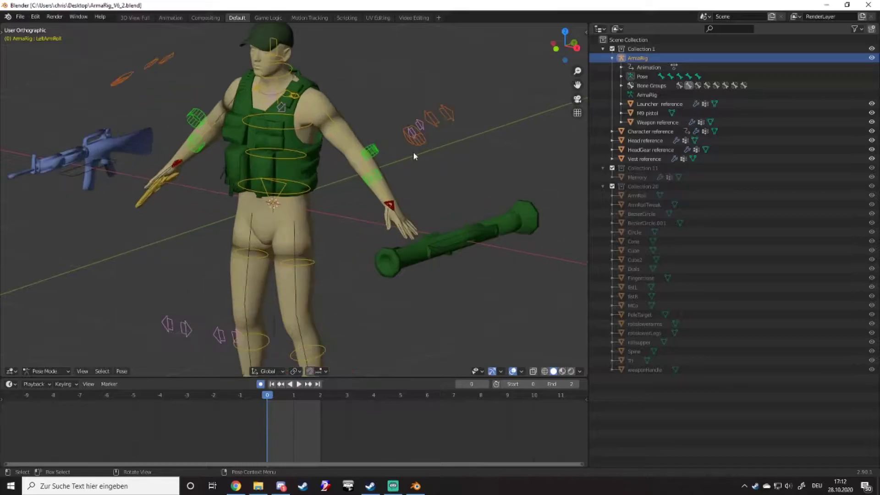
pyautogui.moveTo(413, 151); pyautogui.dragTo(438, 189, button='middle')
pyautogui.scroll(-3, 458, 152)
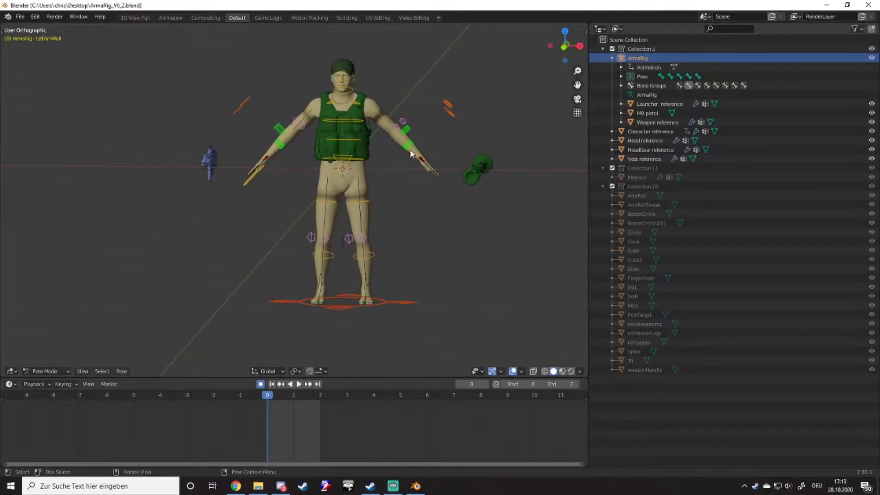
pyautogui.scroll(4, 408, 156)
pyautogui.keyDown('shift'); pyautogui.moveTo(408, 156); pyautogui.dragTo(337, 185, button='middle'); pyautogui.keyUp('shift')
# - Switch to Discord, view the development server's general channel and a member's profile there, and return to Blender
pyautogui.click(283, 484)
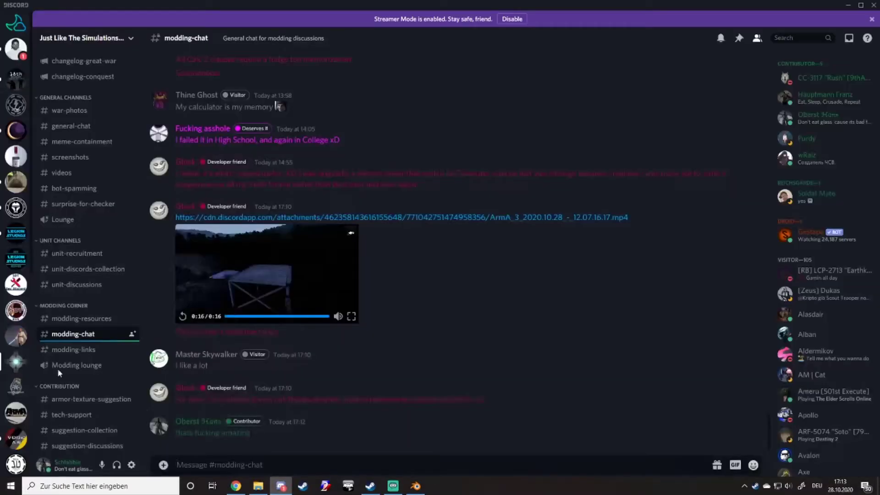
pyautogui.click(17, 296)
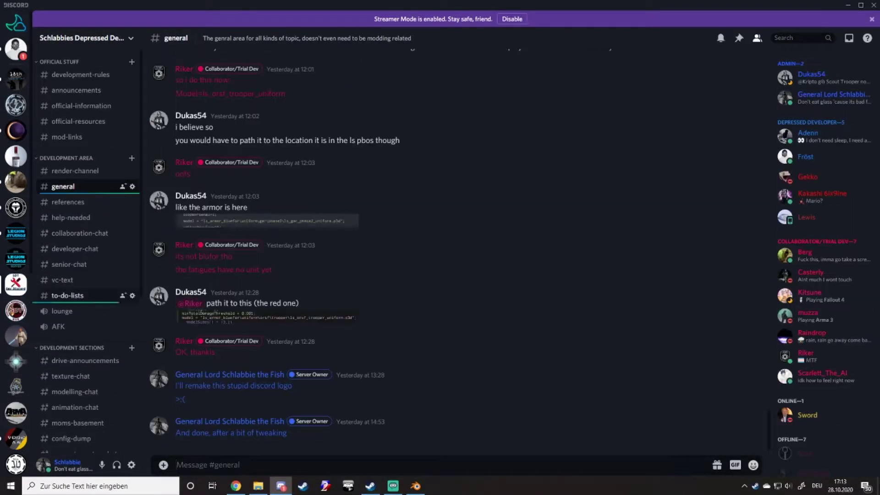
pyautogui.click(281, 485)
pyautogui.scroll(3, 357, 234)
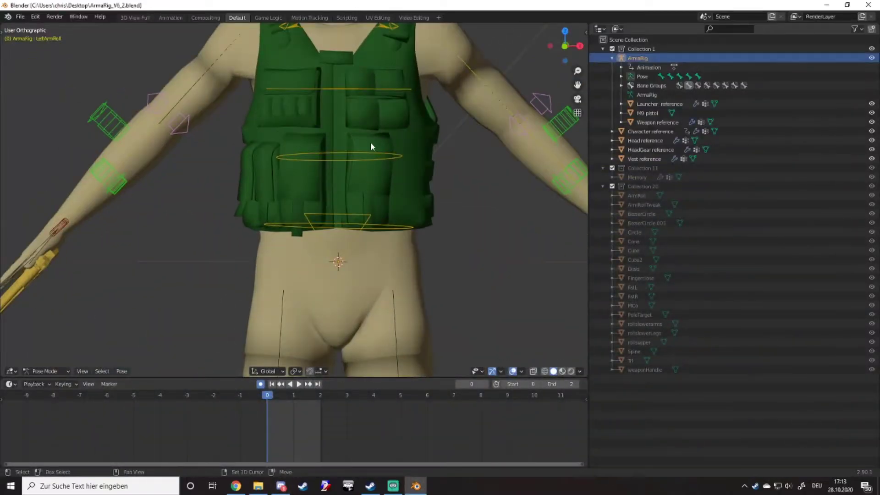
pyautogui.click(282, 487)
pyautogui.click(180, 294)
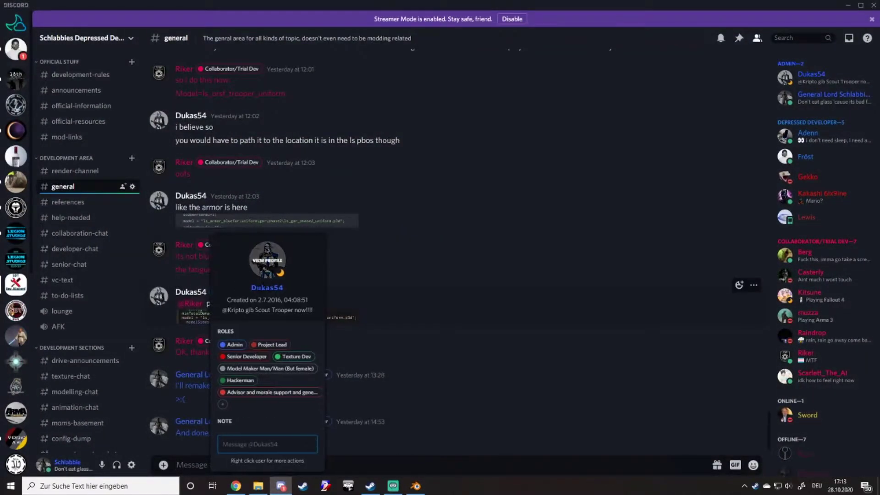
pyautogui.click(419, 278)
pyautogui.hotkey('alt', 'Tab')
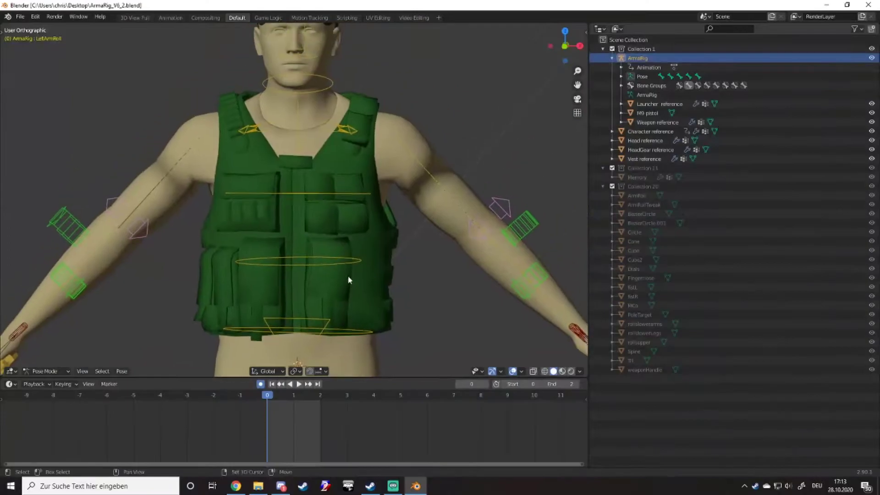
# - Examine the full character rig together with its weapon and launcher reference models
pyautogui.scroll(6, 325, 274)
pyautogui.scroll(-10, 317, 275)
pyautogui.moveTo(306, 275); pyautogui.dragTo(275, 297, button='middle')
pyautogui.scroll(-5, 274, 296)
pyautogui.moveTo(273, 334); pyautogui.dragTo(281, 262, button='middle')
pyautogui.scroll(3, 281, 261)
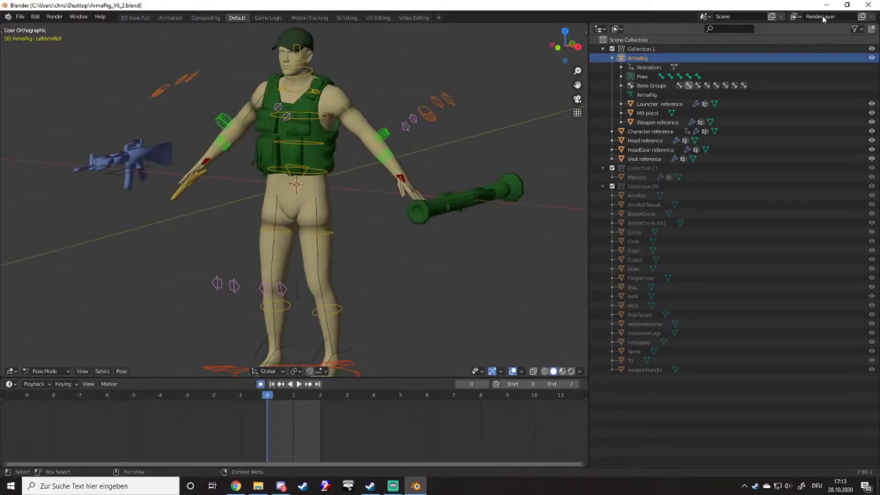
# - Move and shrink the Blender window to uncover the desktop icons, and restore it to full screen
pyautogui.moveTo(781, 4); pyautogui.dragTo(590, 201)
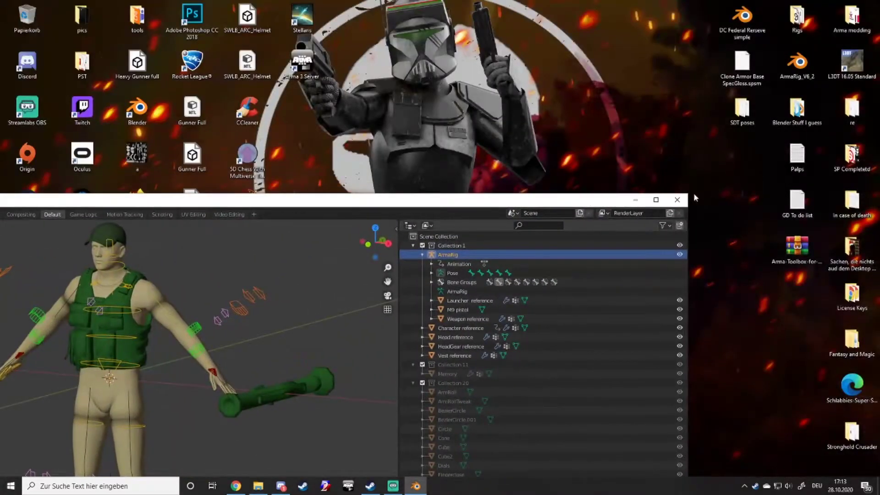
pyautogui.moveTo(690, 193); pyautogui.dragTo(553, 296)
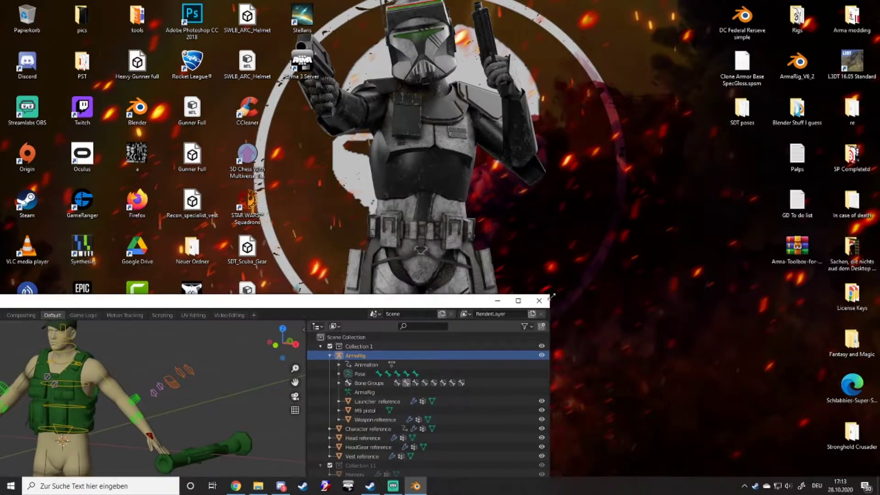
pyautogui.doubleClick(431, 301)
# - Inspect the rig's control shapes around the vest, arms and legs, close up and as a whole
pyautogui.scroll(5, 409, 235)
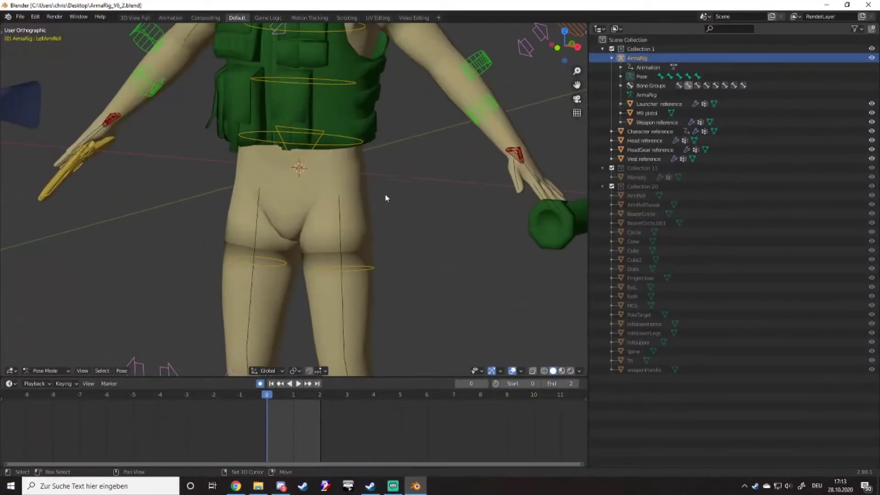
pyautogui.keyDown('shift'); pyautogui.moveTo(385, 196); pyautogui.dragTo(431, 303, button='middle'); pyautogui.keyUp('shift')
pyautogui.scroll(3, 373, 318)
pyautogui.scroll(-3, 431, 208)
pyautogui.scroll(2, 431, 303)
pyautogui.scroll(2, 431, 300)
pyautogui.scroll(-5, 407, 296)
pyautogui.keyDown('shift'); pyautogui.moveTo(421, 242); pyautogui.dragTo(369, 173, button='middle'); pyautogui.keyUp('shift')
pyautogui.scroll(-3, 387, 300)
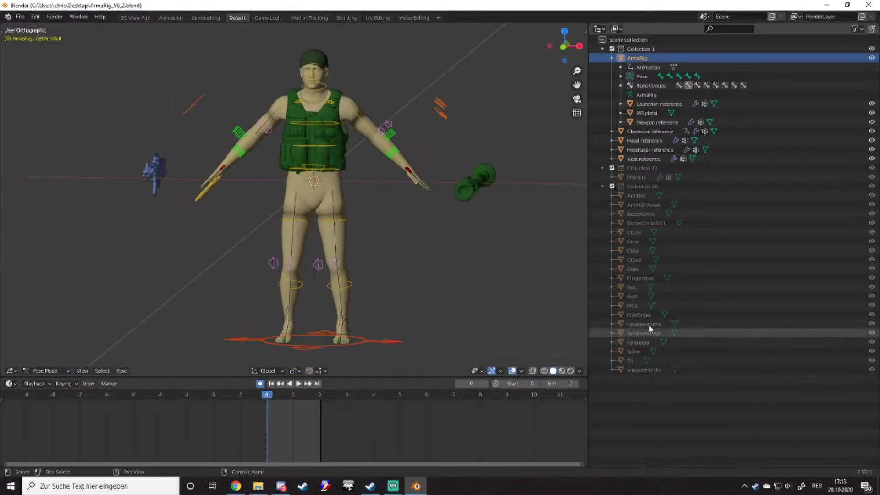
pyautogui.scroll(2, 384, 268)
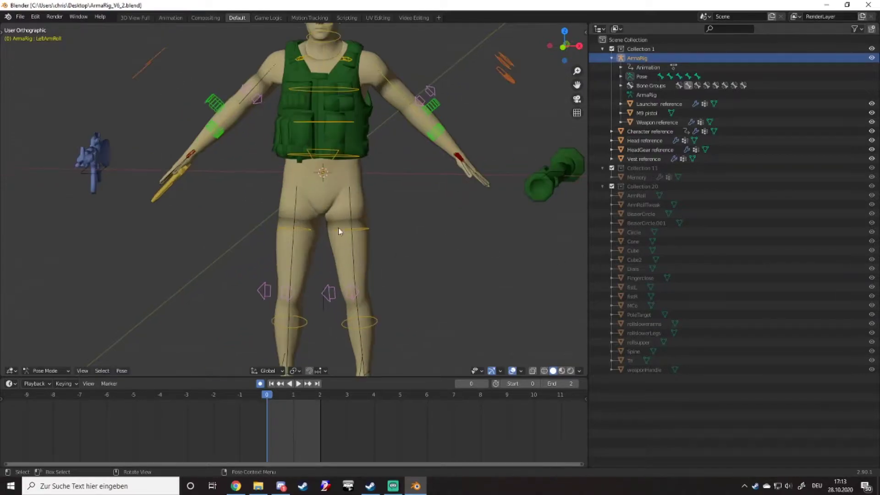
# - Select the right arm's IK control bone on the character rig
pyautogui.moveTo(335, 220); pyautogui.dragTo(303, 274, button='middle')
pyautogui.scroll(3, 282, 196)
pyautogui.scroll(-4, 301, 293)
pyautogui.click(163, 174)
pyautogui.scroll(3, 393, 233)
pyautogui.moveTo(247, 267); pyautogui.dragTo(301, 225, button='middle')
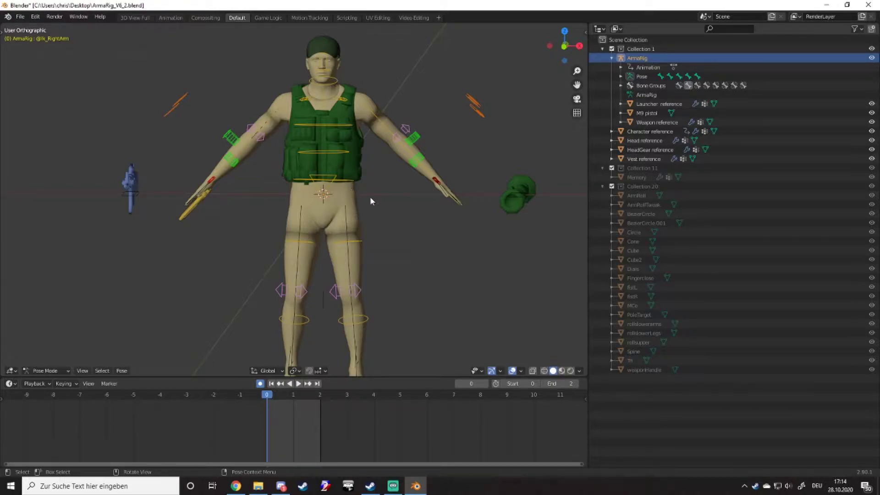
# - Examine the rig's body and controls from slightly different angles and distances
pyautogui.moveTo(371, 201); pyautogui.dragTo(319, 217, button='middle')
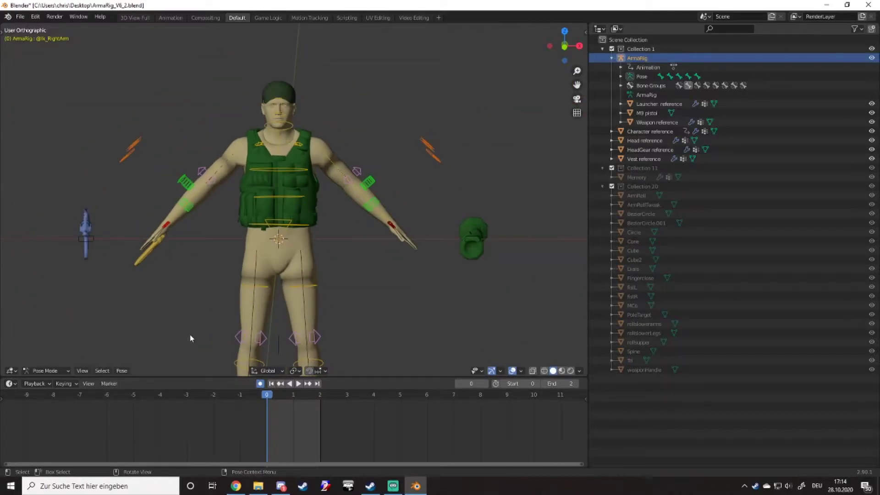
pyautogui.scroll(2, 202, 334)
pyautogui.scroll(2, 361, 218)
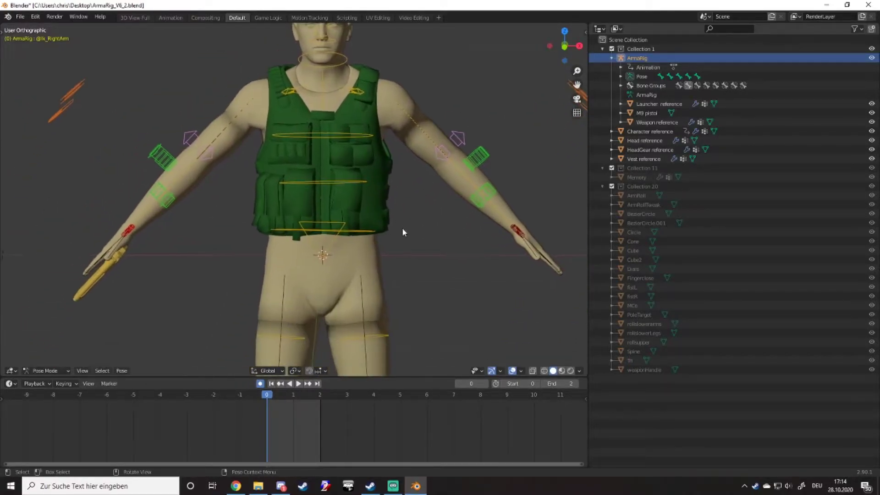
pyautogui.keyDown('ctrl'); pyautogui.moveTo(402, 227); pyautogui.dragTo(466, 291, button='middle'); pyautogui.keyUp('ctrl')
pyautogui.scroll(-12, 445, 294)
pyautogui.scroll(1, 447, 291)
pyautogui.moveTo(448, 290); pyautogui.dragTo(421, 284, button='middle')
# - View the rig in the right, top and front orthographic views
pyautogui.keyDown('alt'); pyautogui.moveTo(465, 266); pyautogui.dragTo(270, 236, button='middle'); pyautogui.keyUp('alt')
pyautogui.press('KP_3')
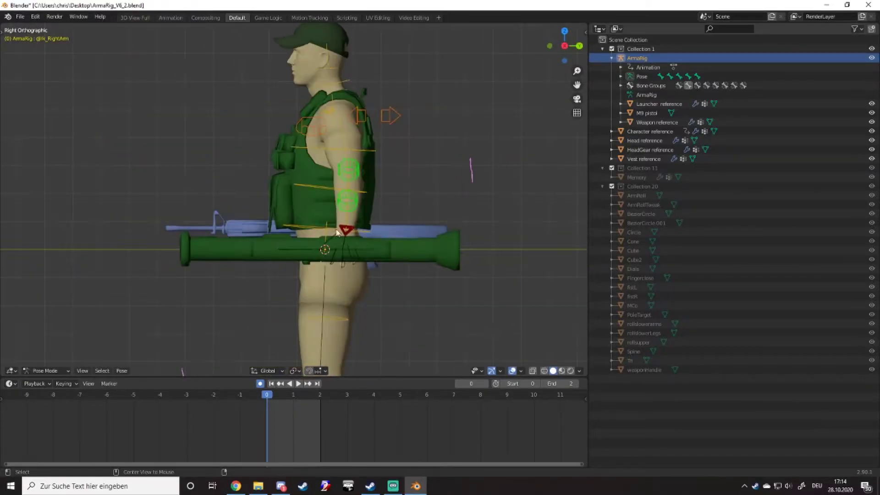
pyautogui.keyDown('alt'); pyautogui.moveTo(337, 232); pyautogui.dragTo(336, 316, button='middle'); pyautogui.keyUp('alt')
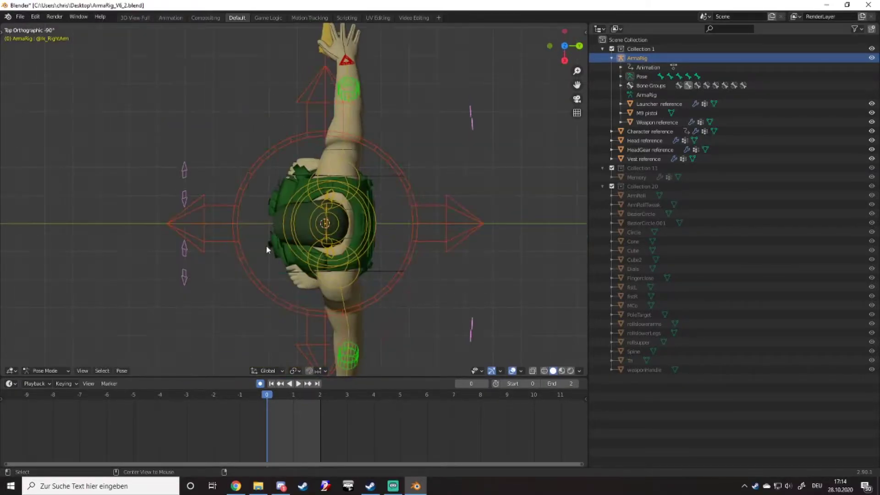
pyautogui.keyDown('alt'); pyautogui.moveTo(262, 251); pyautogui.dragTo(333, 239, button='middle'); pyautogui.keyUp('alt')
# - Compare perspective and orthographic projection in the front view, leaving the viewport in perspective
pyautogui.press('KP_5')
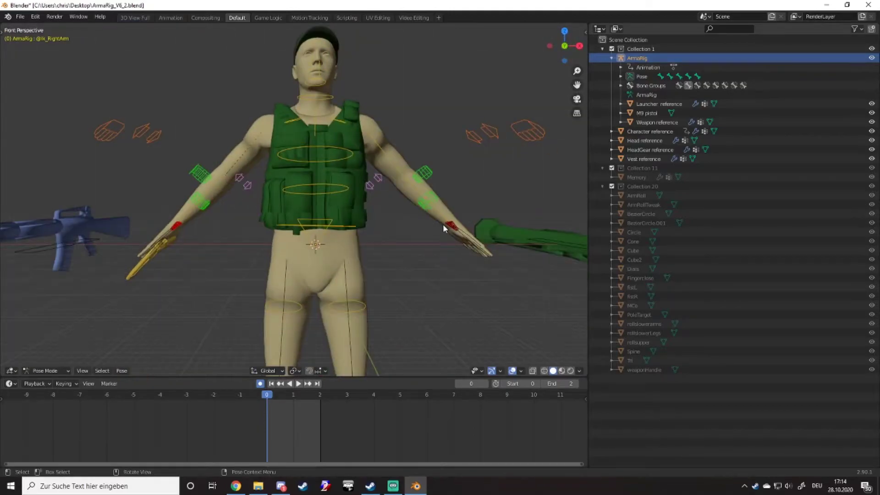
pyautogui.keyDown('alt'); pyautogui.moveTo(443, 225); pyautogui.dragTo(459, 252, button='middle'); pyautogui.keyUp('alt')
pyautogui.scroll(-2, 459, 263)
pyautogui.scroll(3, 435, 261)
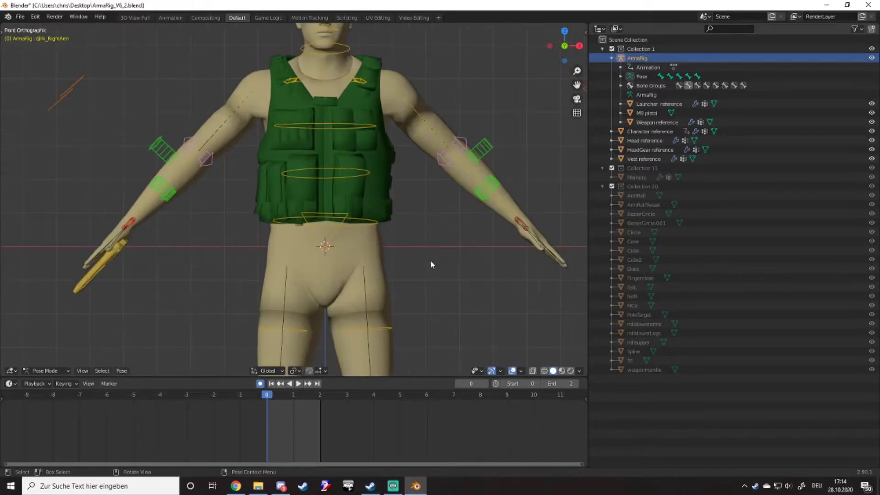
pyautogui.press('KP_5')
pyautogui.rightClick(441, 267)
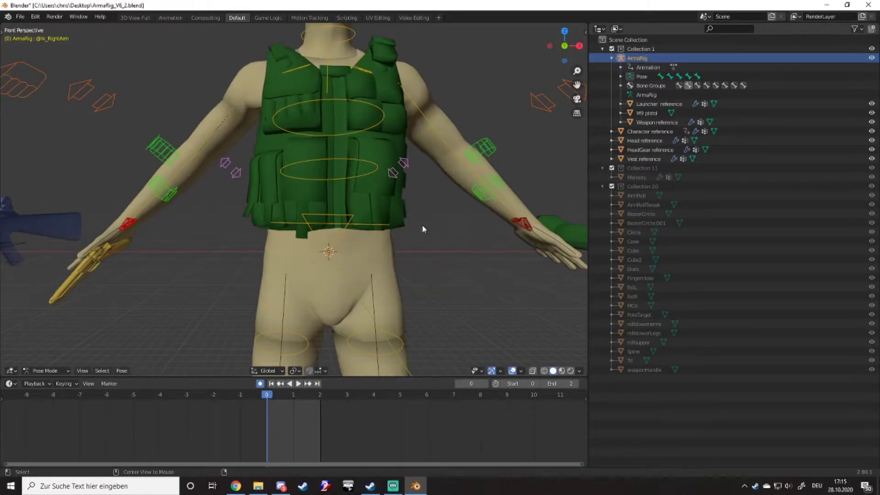
pyautogui.keyDown('alt'); pyautogui.moveTo(405, 261); pyautogui.dragTo(403, 298, button='middle'); pyautogui.keyUp('alt')
# - Inspect the character's neck and shoulder area up close around the Neck1 bone
pyautogui.moveTo(386, 184); pyautogui.dragTo(410, 276, button='middle')
pyautogui.scroll(6, 408, 275)
pyautogui.keyDown('shift'); pyautogui.moveTo(338, 139); pyautogui.dragTo(316, 252, button='middle'); pyautogui.keyUp('shift')
pyautogui.scroll(6, 361, 171)
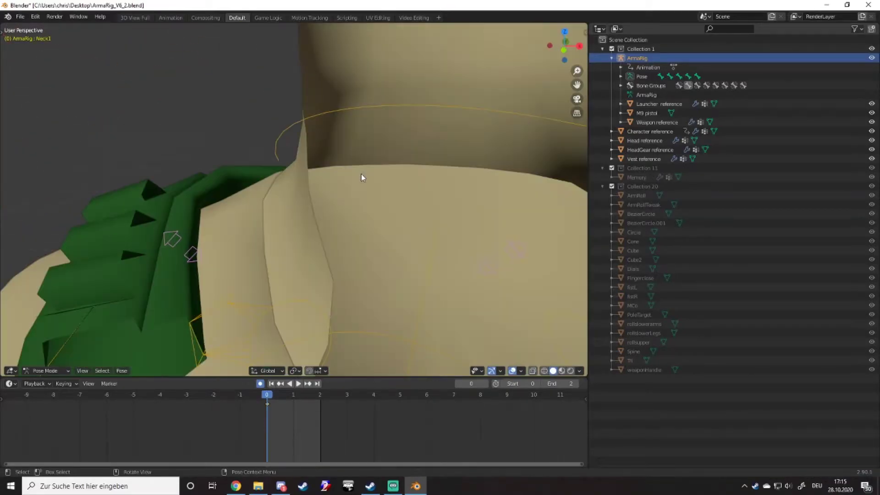
# - Try rotating the RightArmRoll bone in the character's right upper arm
pyautogui.scroll(-15, 361, 174)
pyautogui.moveTo(368, 201)
pyautogui.mouseDown(button='middle')
pyautogui.moveTo(263, 245)
pyautogui.moveTo(124, 228)
pyautogui.moveTo(286, 206)
pyautogui.moveTo(361, 208)
pyautogui.mouseUp(button='middle')
pyautogui.scroll(3, 362, 207)
pyautogui.click(261, 205)
pyautogui.moveTo(258, 207); pyautogui.dragTo(275, 220, button='middle')
pyautogui.press('r')
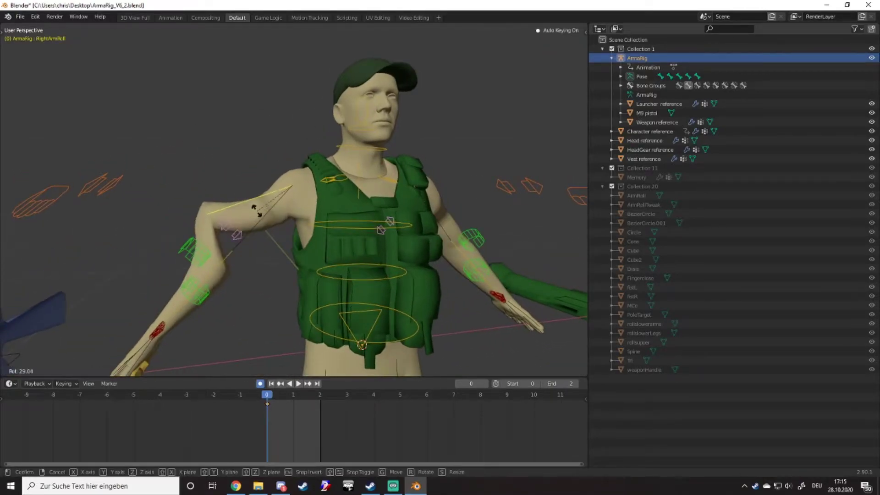
pyautogui.click(278, 257)
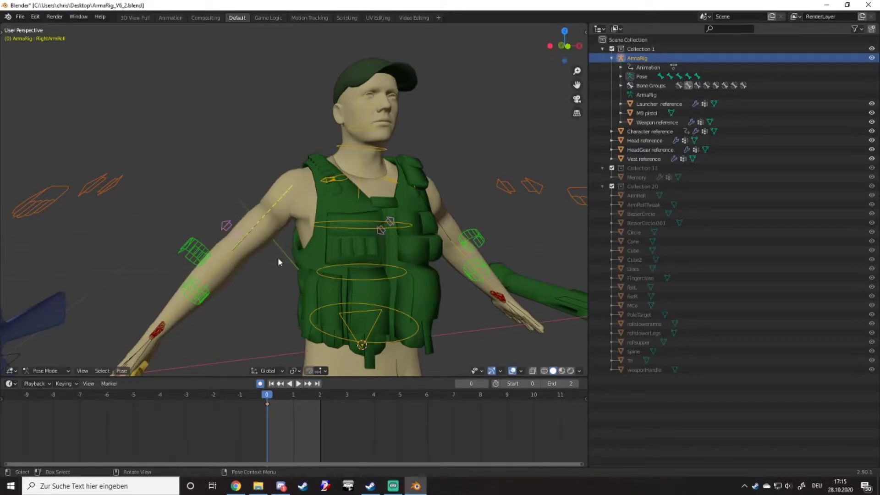
# - Try rotating the RightArm bone and the RightForeArmRoll bone
pyautogui.press('r')
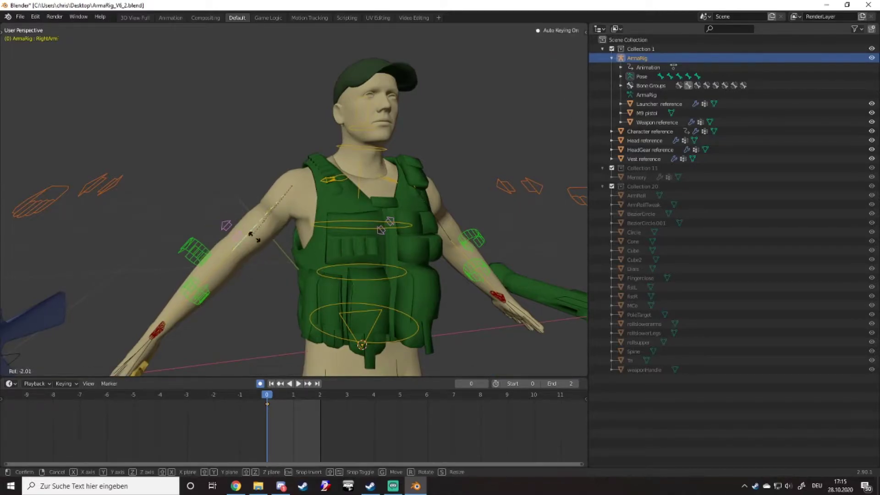
pyautogui.rightClick(256, 244)
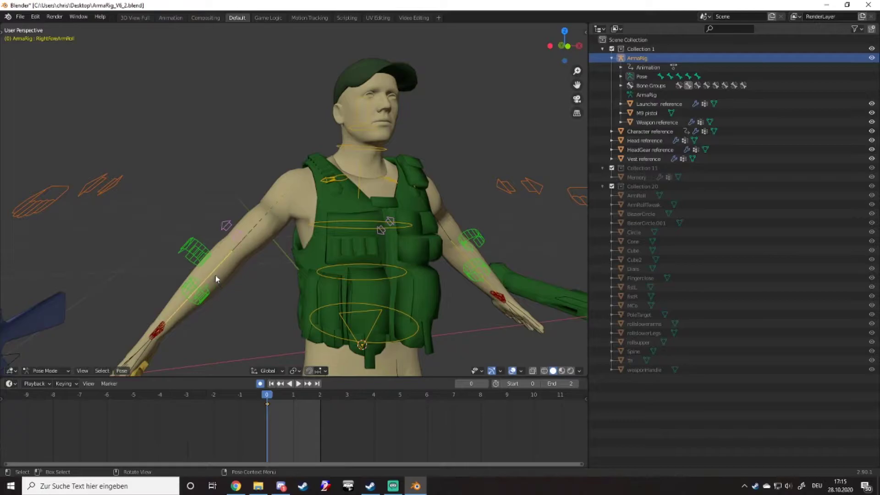
pyautogui.press('r')
pyautogui.rightClick(235, 282)
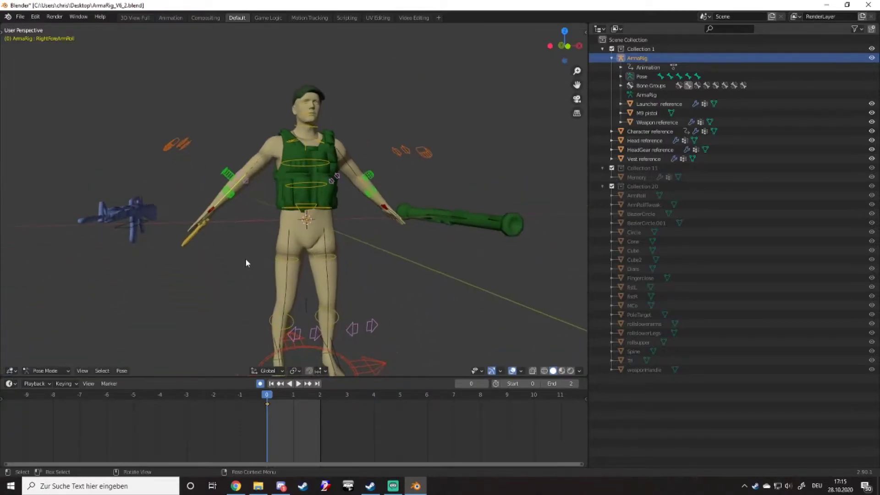
# - Try moving the RightUpLeg bone in the character's right thigh
pyautogui.click(291, 241)
pyautogui.press('g')
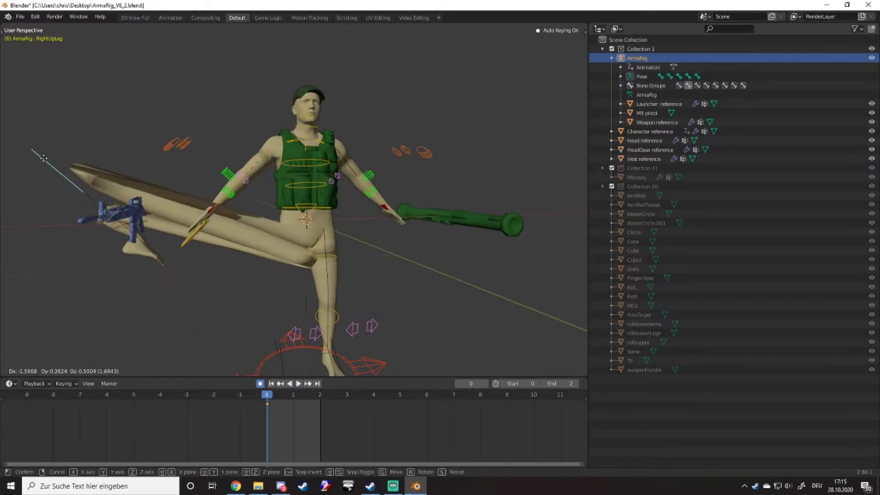
pyautogui.rightClick(286, 242)
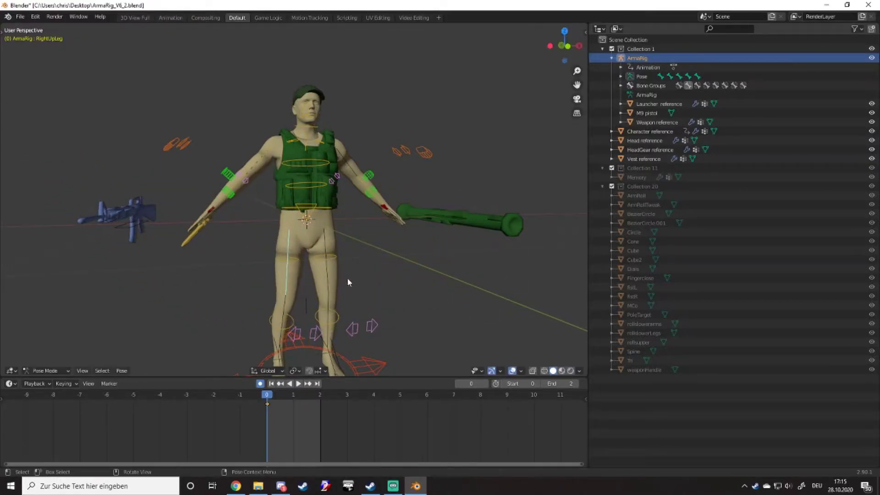
# - Try rotating a control bone in the character's lower body, including free trackball rotation
pyautogui.moveTo(381, 259); pyautogui.dragTo(342, 253, button='middle')
pyautogui.scroll(3, 311, 249)
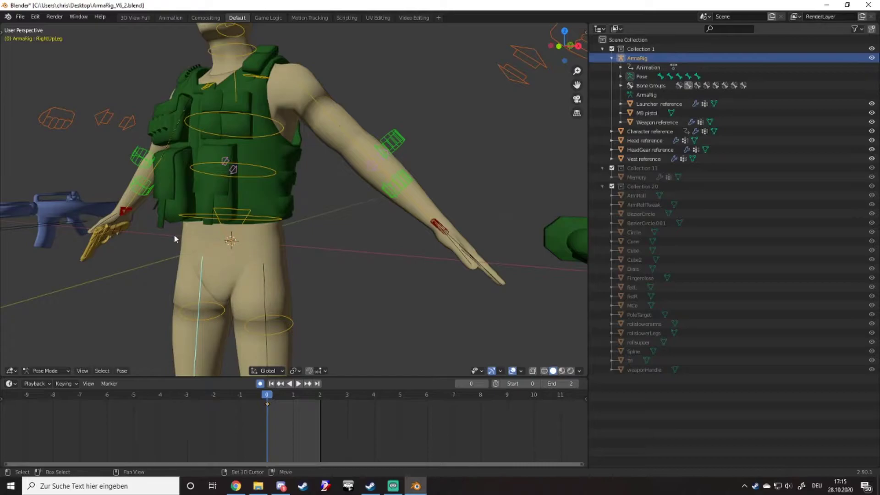
pyautogui.keyDown('shift'); pyautogui.moveTo(174, 239); pyautogui.dragTo(276, 329, button='middle'); pyautogui.keyUp('shift')
pyautogui.moveTo(320, 230); pyautogui.dragTo(333, 235, button='middle')
pyautogui.click(330, 238)
pyautogui.press('r')
pyautogui.rightClick(326, 239)
pyautogui.press('r')
pyautogui.press('r')
pyautogui.rightClick(291, 238)
# - Try rotating the LeftLegRoll bone at the left knee and the LeftUpLegRoll bone in the left thigh
pyautogui.keyDown('shift'); pyautogui.moveTo(318, 257); pyautogui.dragTo(377, 258, button='middle'); pyautogui.keyUp('shift')
pyautogui.click(399, 280)
pyautogui.press('r')
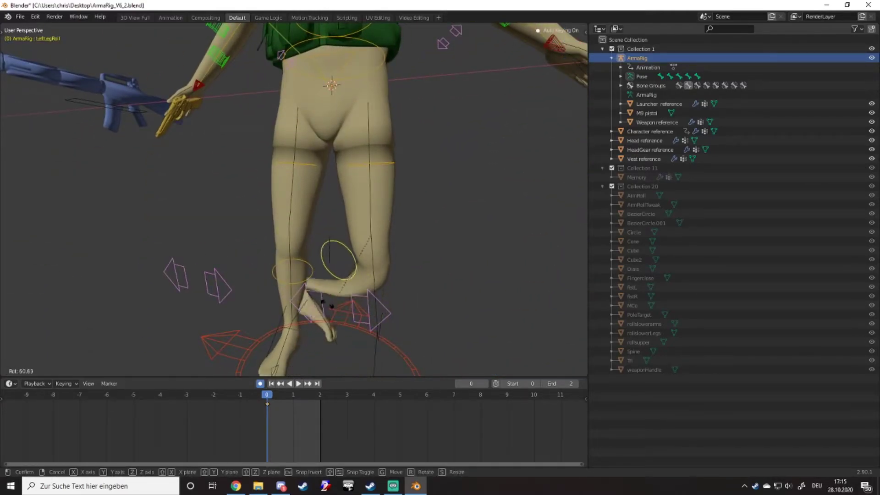
pyautogui.rightClick(343, 198)
pyautogui.click(395, 164)
pyautogui.press('r')
pyautogui.press('r')
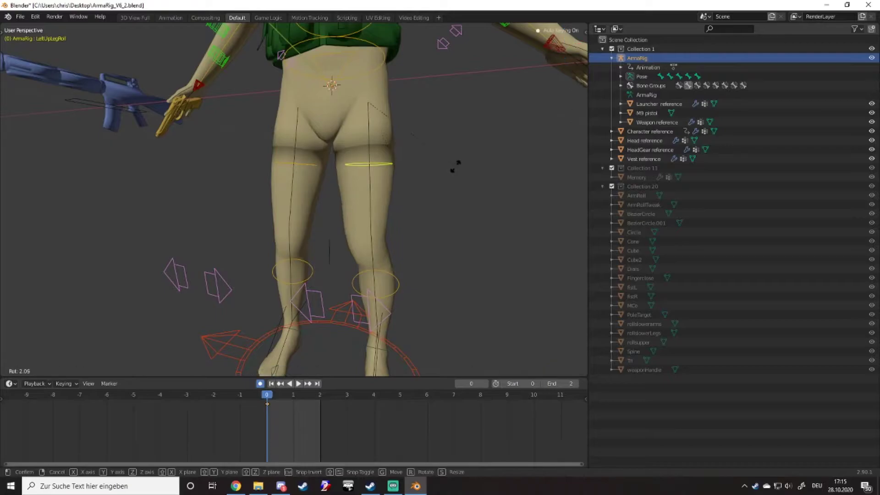
pyautogui.rightClick(273, 174)
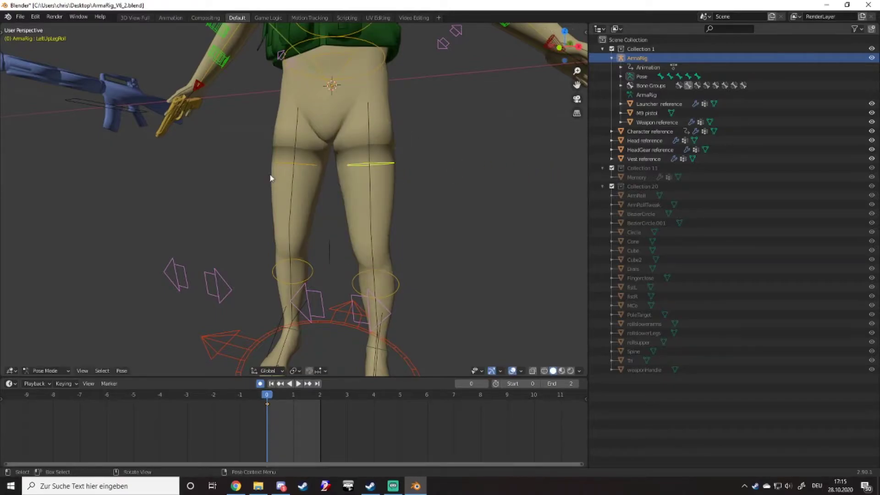
# - Try rotating the ring-shaped waist bone and the Spine2 bone in the character's torso
pyautogui.keyDown('shift'); pyautogui.moveTo(379, 158); pyautogui.dragTo(389, 257, button='middle'); pyautogui.keyUp('shift')
pyautogui.click(392, 203)
pyautogui.press('r')
pyautogui.rightClick(278, 275)
pyautogui.click(351, 151)
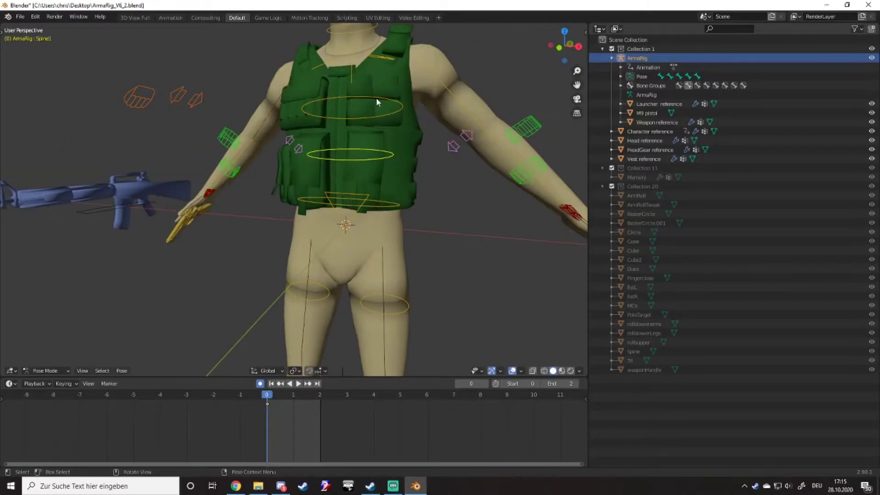
pyautogui.click(376, 102)
pyautogui.press('r')
pyautogui.press('r')
pyautogui.rightClick(450, 148)
# - Try rotating the two green control bones on the character's left arm, including LeftForeArm
pyautogui.moveTo(449, 147); pyautogui.dragTo(440, 218, button='middle')
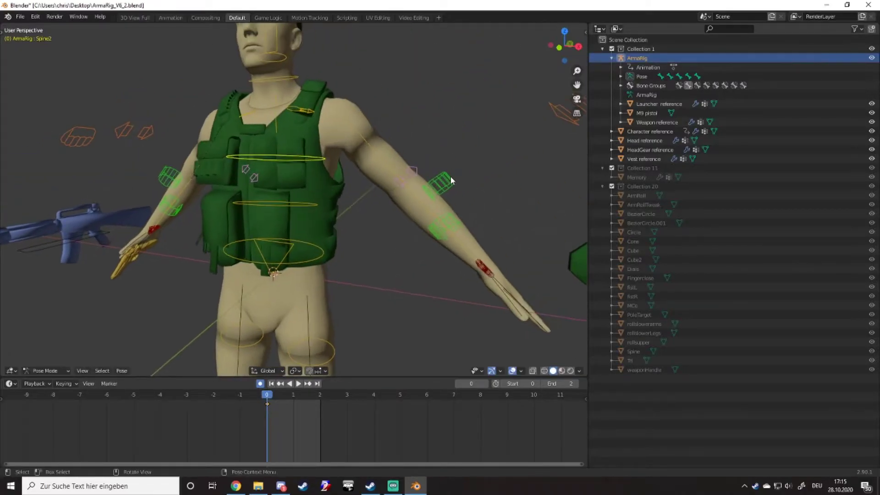
pyautogui.click(450, 177)
pyautogui.press('r')
pyautogui.rightClick(511, 149)
pyautogui.click(452, 215)
pyautogui.press('r')
pyautogui.rightClick(536, 161)
pyautogui.scroll(-8, 202, 206)
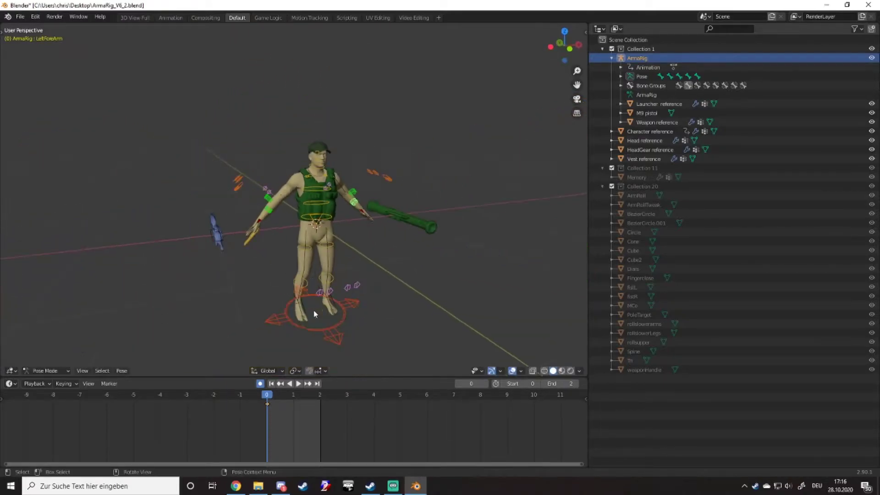
pyautogui.click(332, 331)
pyautogui.press('g')
pyautogui.rightClick(578, 57)
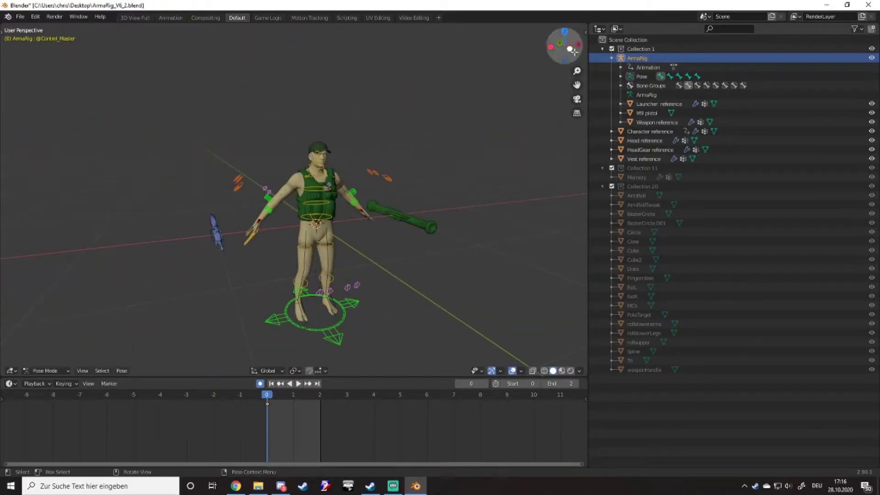
pyautogui.click(573, 52)
pyautogui.scroll(3, 447, 179)
pyautogui.scroll(-4, 435, 275)
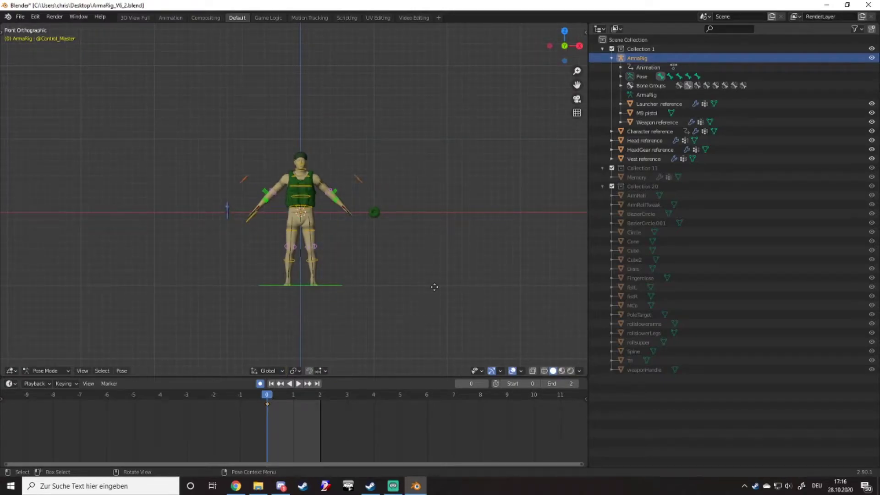
pyautogui.press('g')
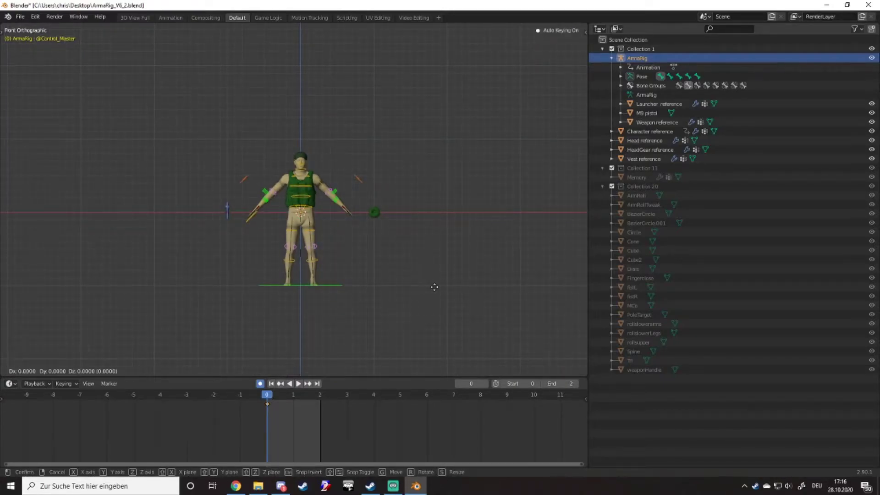
pyautogui.press('Escape')
pyautogui.moveTo(434, 286); pyautogui.dragTo(341, 298, button='middle')
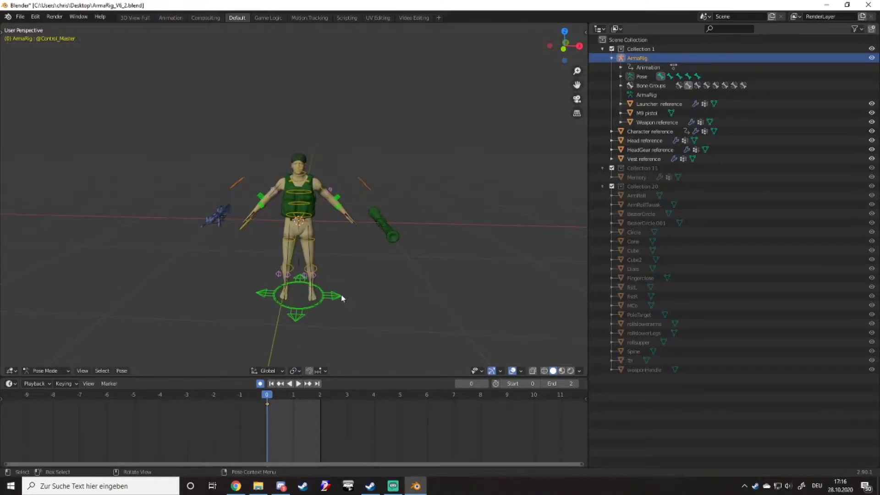
pyautogui.click(559, 49)
pyautogui.scroll(5, 318, 251)
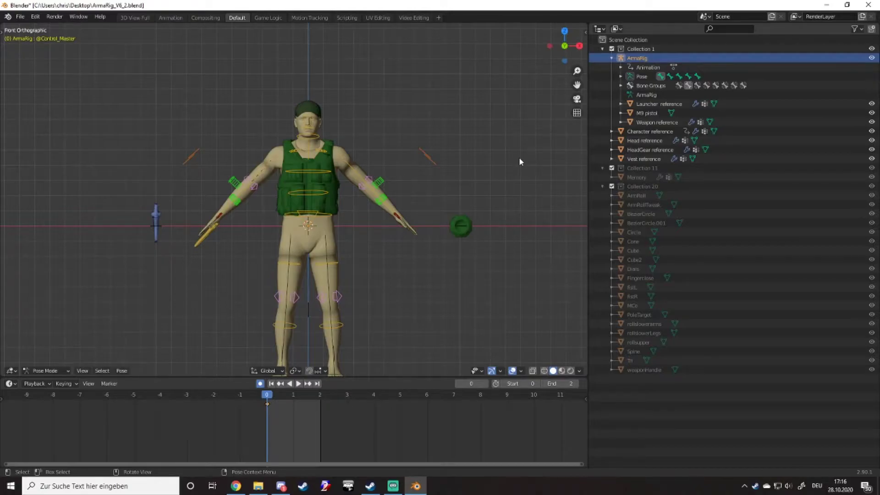
pyautogui.press('g')
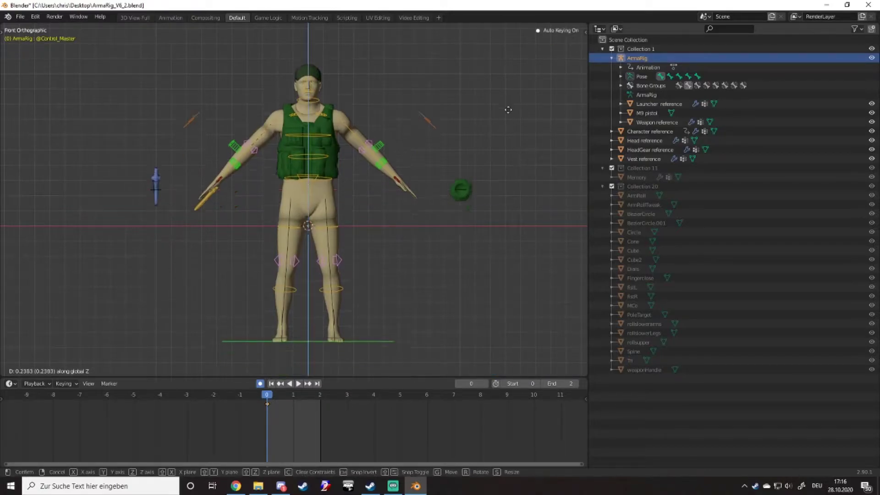
pyautogui.click(519, 357)
pyautogui.scroll(9, 408, 281)
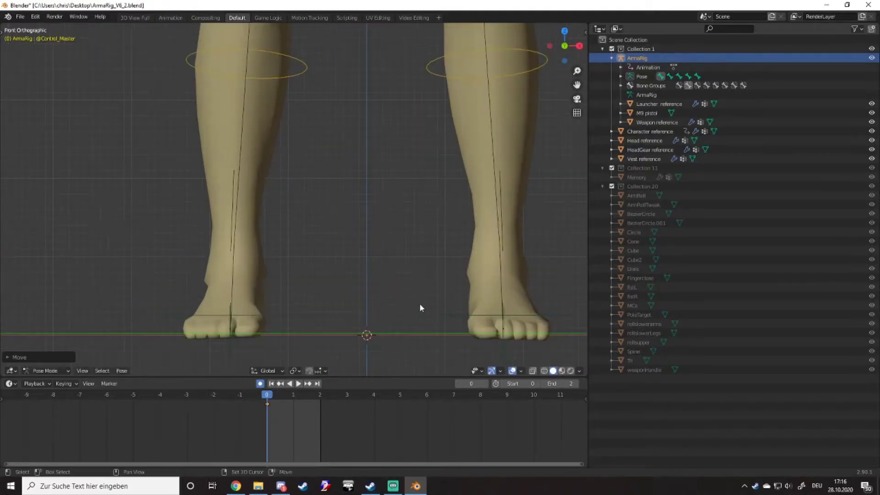
pyautogui.keyDown('shift'); pyautogui.moveTo(405, 287); pyautogui.dragTo(274, 273, button='middle'); pyautogui.keyUp('shift')
pyautogui.scroll(2, 284, 275)
pyautogui.keyDown('shift'); pyautogui.moveTo(488, 306); pyautogui.dragTo(222, 260, button='middle'); pyautogui.keyUp('shift')
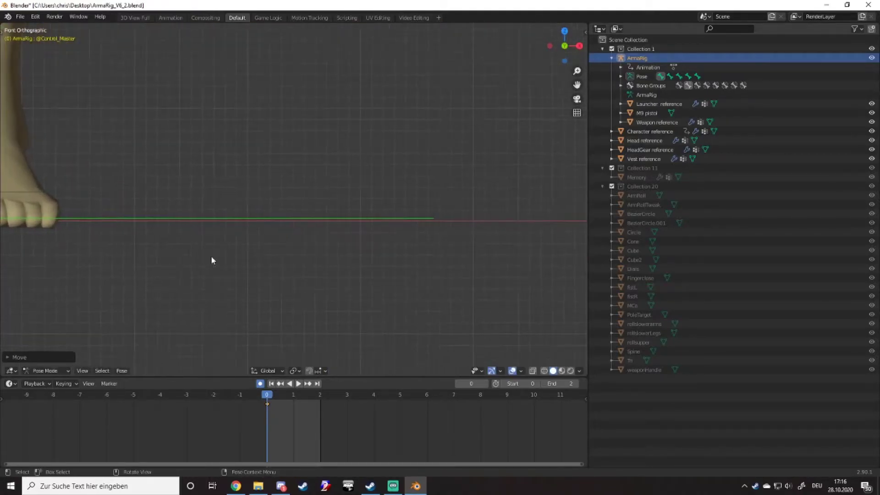
# - Examine the full rig from several angles, including the arm controls and the reference weapons
pyautogui.scroll(-8, 234, 261)
pyautogui.scroll(-4, 234, 267)
pyautogui.keyDown('shift'); pyautogui.moveTo(365, 212); pyautogui.dragTo(422, 283, button='middle'); pyautogui.keyUp('shift')
pyautogui.scroll(-4, 374, 264)
pyautogui.keyDown('shift'); pyautogui.moveTo(373, 215); pyautogui.dragTo(538, 66, button='middle'); pyautogui.keyUp('shift')
pyautogui.click(564, 45)
pyautogui.scroll(-8, 393, 249)
pyautogui.scroll(16, 293, 263)
pyautogui.keyDown('shift'); pyautogui.moveTo(390, 180); pyautogui.dragTo(359, 247, button='middle'); pyautogui.keyUp('shift')
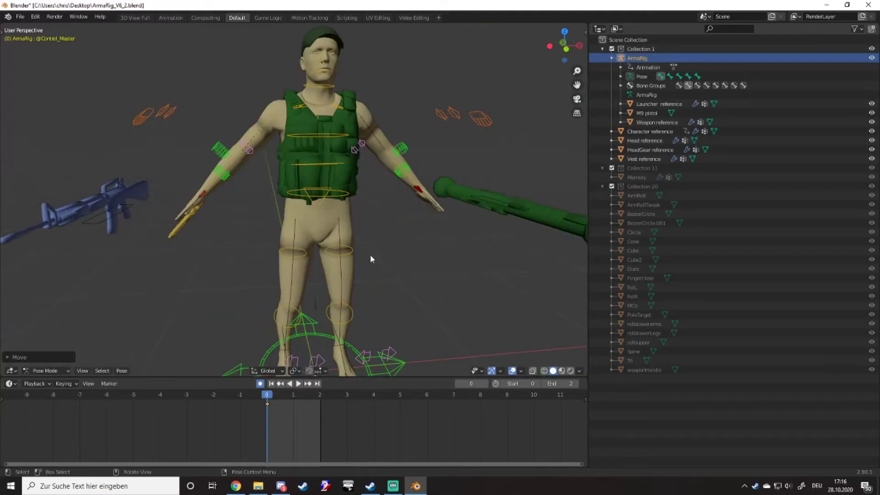
pyautogui.scroll(-6, 370, 257)
pyautogui.scroll(4, 363, 275)
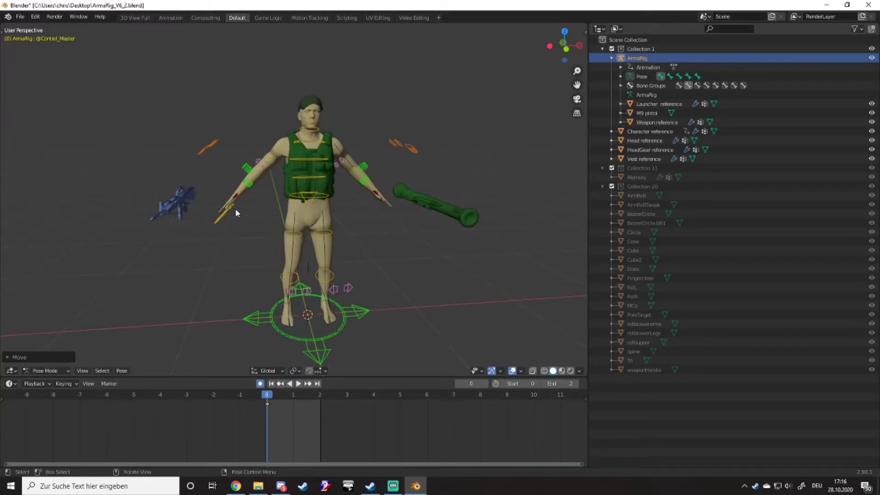
pyautogui.scroll(-3, 233, 248)
pyautogui.scroll(3, 229, 292)
pyautogui.keyDown('shift'); pyautogui.moveTo(243, 289); pyautogui.dragTo(298, 282, button='middle'); pyautogui.keyUp('shift')
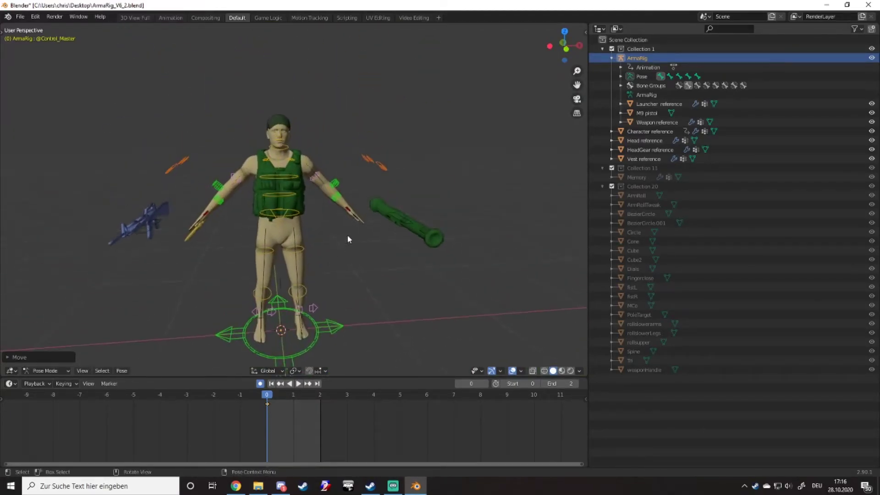
pyautogui.scroll(4, 343, 232)
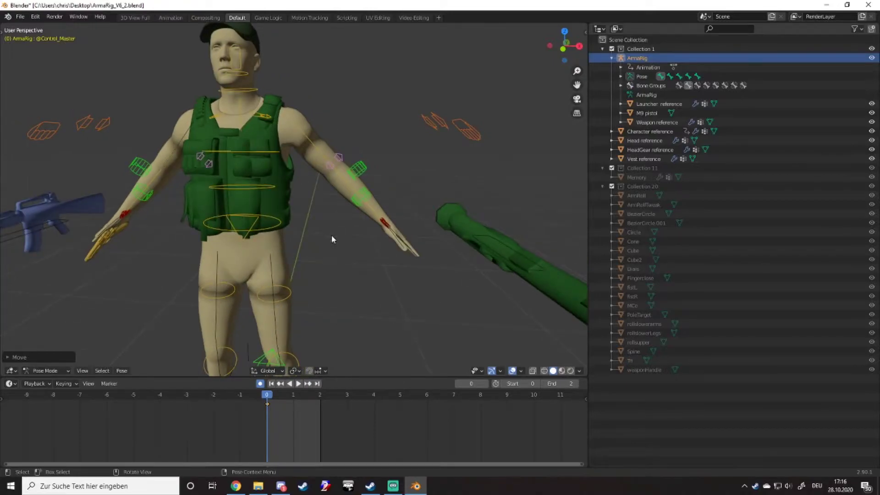
pyautogui.moveTo(332, 238); pyautogui.dragTo(355, 248, button='middle')
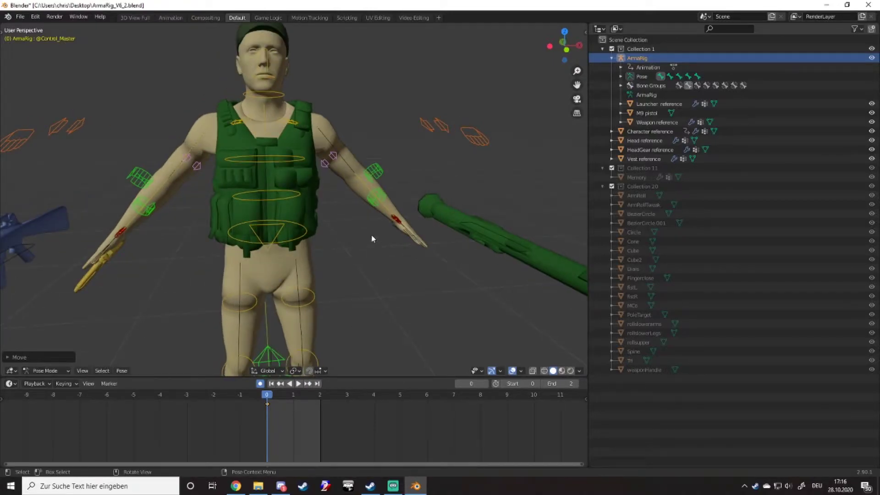
pyautogui.moveTo(416, 227); pyautogui.dragTo(368, 239, button='middle')
pyautogui.scroll(3, 368, 239)
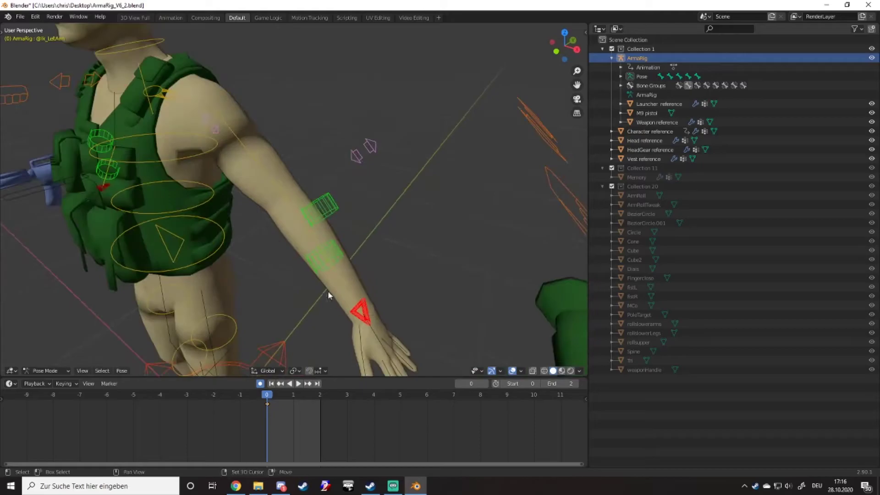
pyautogui.scroll(-6, 323, 288)
pyautogui.press('g')
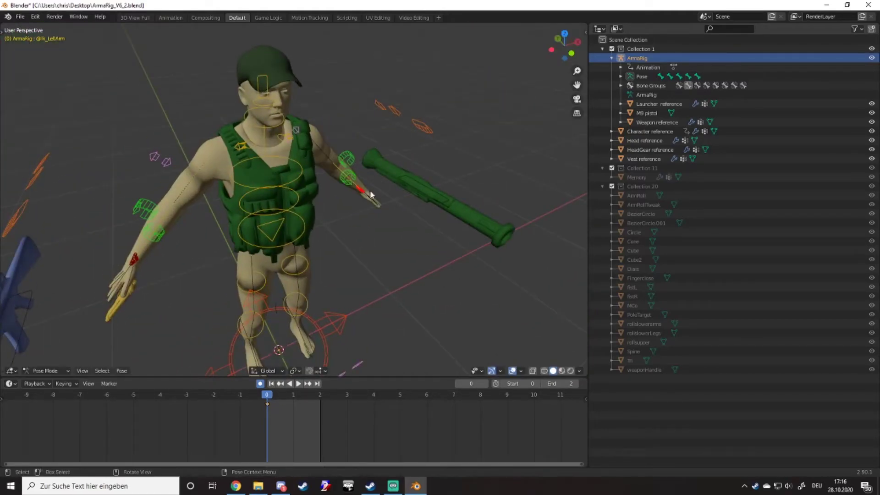
pyautogui.click(334, 183)
pyautogui.moveTo(333, 184); pyautogui.dragTo(365, 166, button='middle')
pyautogui.press('r')
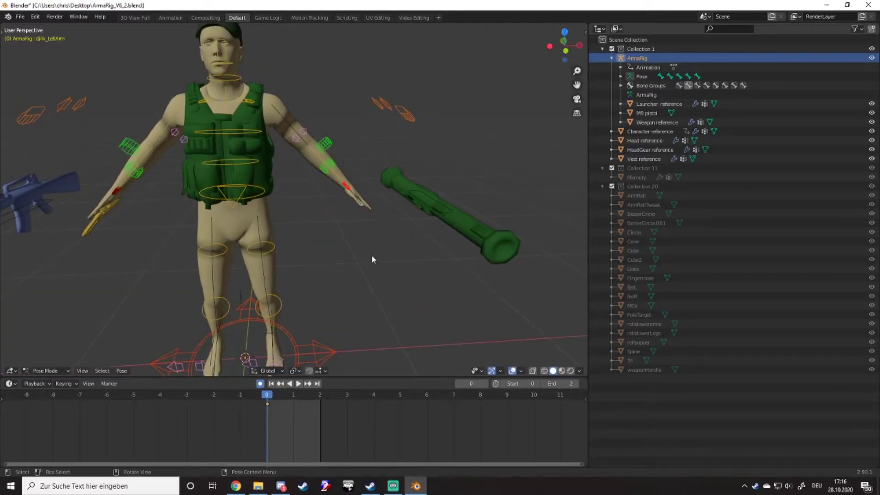
pyautogui.press('r')
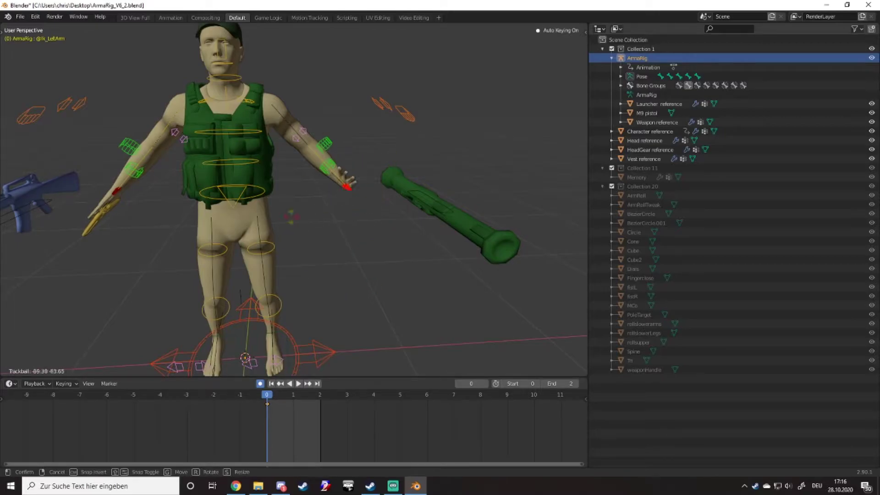
pyautogui.click(253, 201)
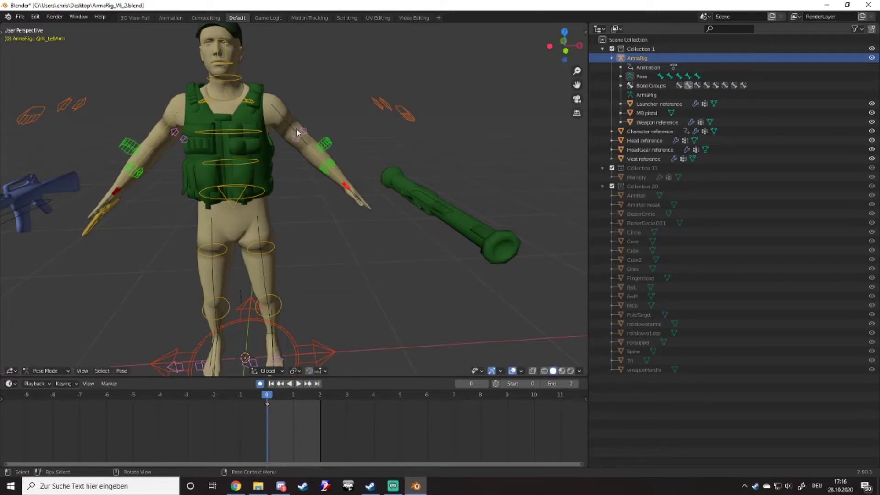
pyautogui.press('r')
pyautogui.rightClick(433, 45)
pyautogui.click(397, 115)
pyautogui.press('r')
pyautogui.click(409, 127)
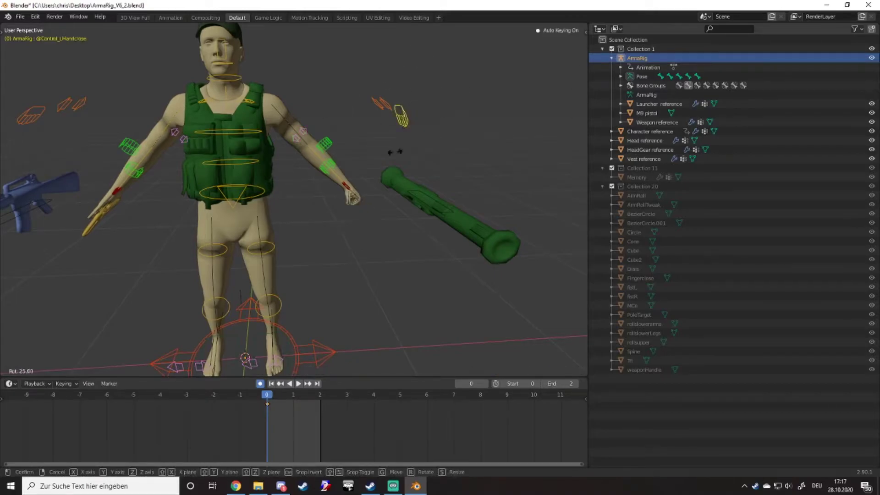
pyautogui.rightClick(395, 169)
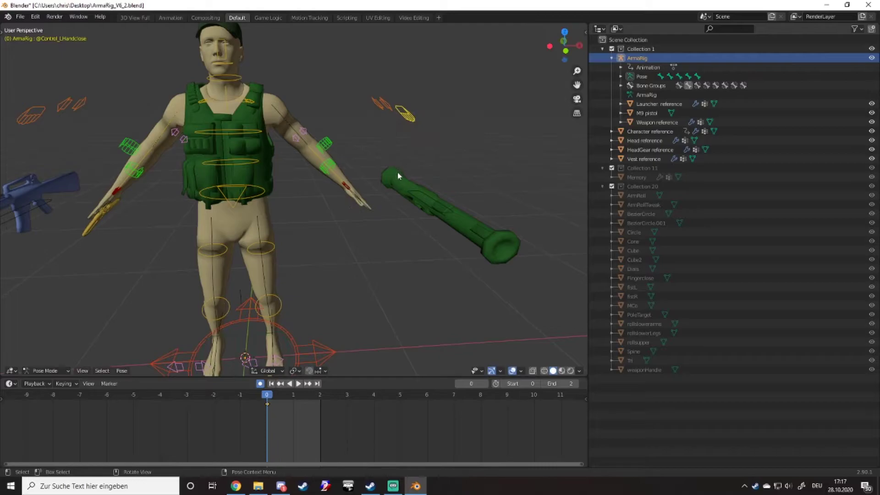
pyautogui.scroll(3, 403, 172)
pyautogui.moveTo(418, 171); pyautogui.dragTo(372, 245, button='middle')
pyautogui.scroll(-3, 372, 245)
pyautogui.scroll(-4, 367, 266)
pyautogui.scroll(4, 361, 282)
pyautogui.moveTo(361, 282); pyautogui.dragTo(334, 239, button='middle')
pyautogui.scroll(1, 334, 239)
pyautogui.scroll(3, 335, 243)
pyautogui.click(365, 278)
pyautogui.scroll(-6, 403, 272)
pyautogui.moveTo(411, 271); pyautogui.dragTo(341, 285, button='middle')
pyautogui.press('g')
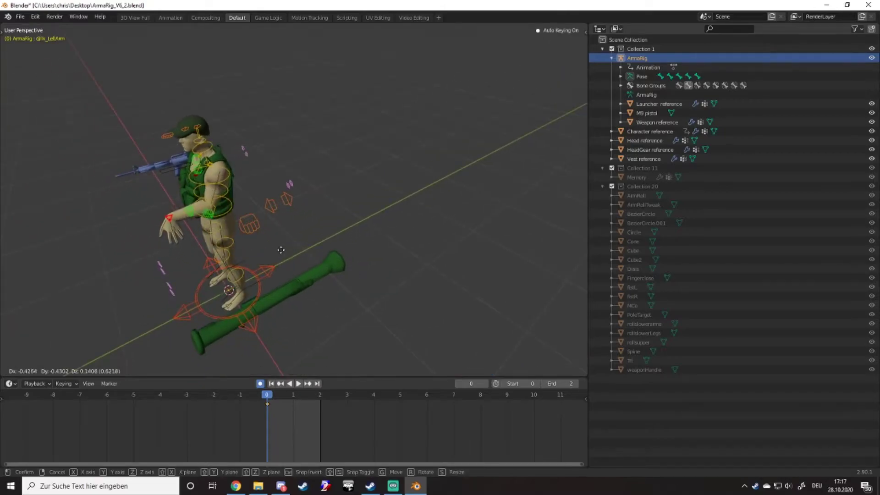
pyautogui.click(276, 238)
pyautogui.press('r')
pyautogui.click(91, 259)
pyautogui.scroll(4, 230, 239)
pyautogui.moveTo(91, 259); pyautogui.dragTo(248, 236, button='middle')
pyautogui.press('g')
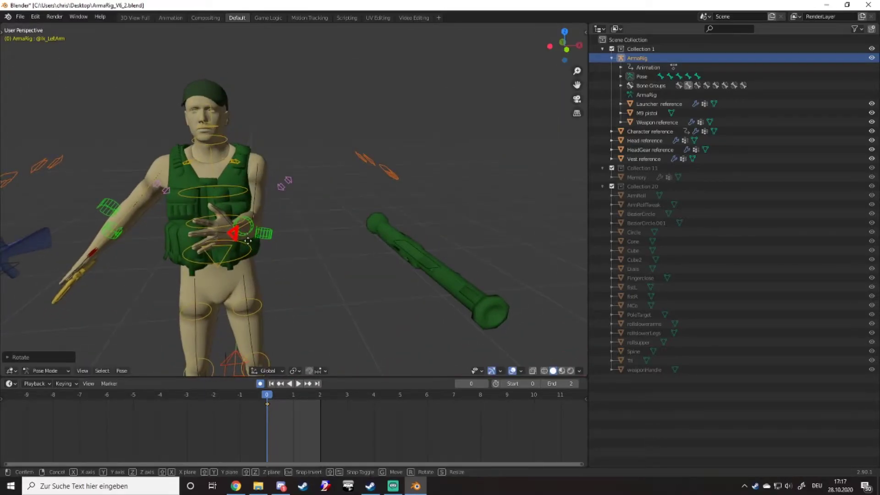
pyautogui.click(240, 125)
pyautogui.moveTo(241, 125); pyautogui.dragTo(266, 172, button='middle')
pyautogui.press('g')
pyautogui.click(346, 160)
pyautogui.moveTo(346, 160); pyautogui.dragTo(403, 152, button='middle')
pyautogui.press('g')
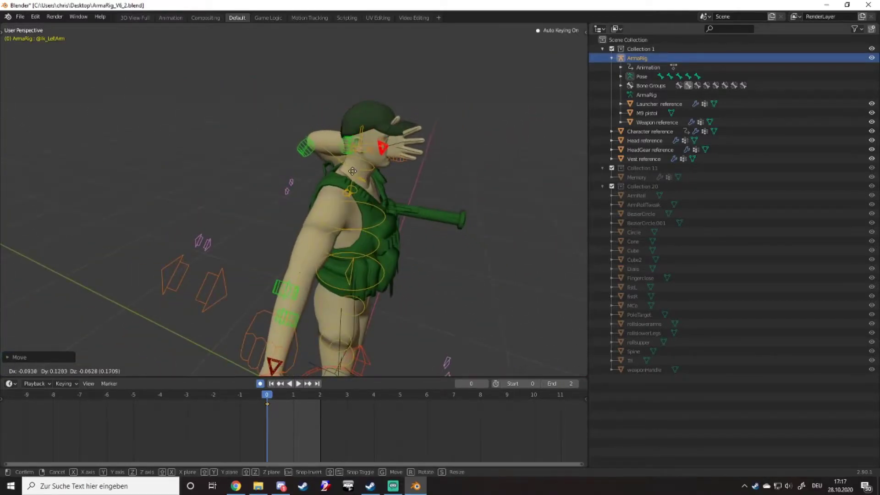
pyautogui.click(352, 172)
pyautogui.moveTo(352, 171)
pyautogui.mouseDown(button='middle')
pyautogui.moveTo(366, 164)
pyautogui.moveTo(438, 174)
pyautogui.moveTo(341, 173)
pyautogui.mouseUp(button='middle')
pyautogui.scroll(5, 232, 185)
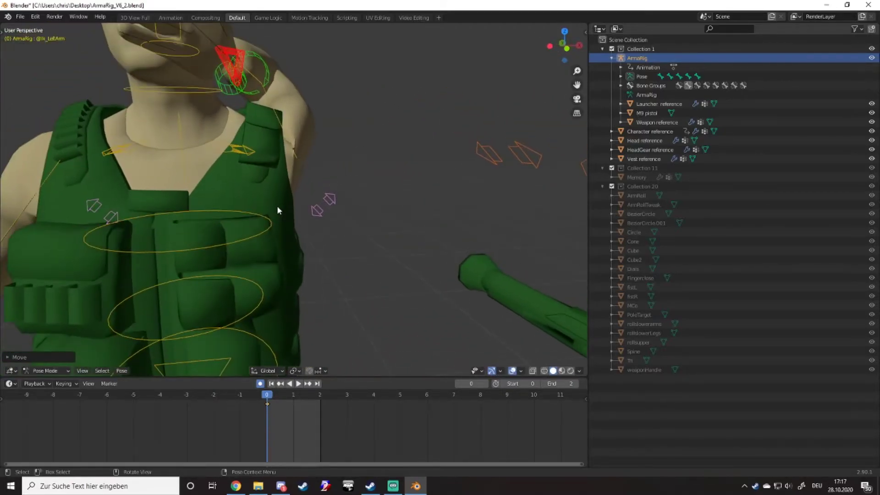
pyautogui.scroll(-5, 277, 206)
pyautogui.moveTo(273, 208); pyautogui.dragTo(317, 205, button='middle')
pyautogui.click(318, 202)
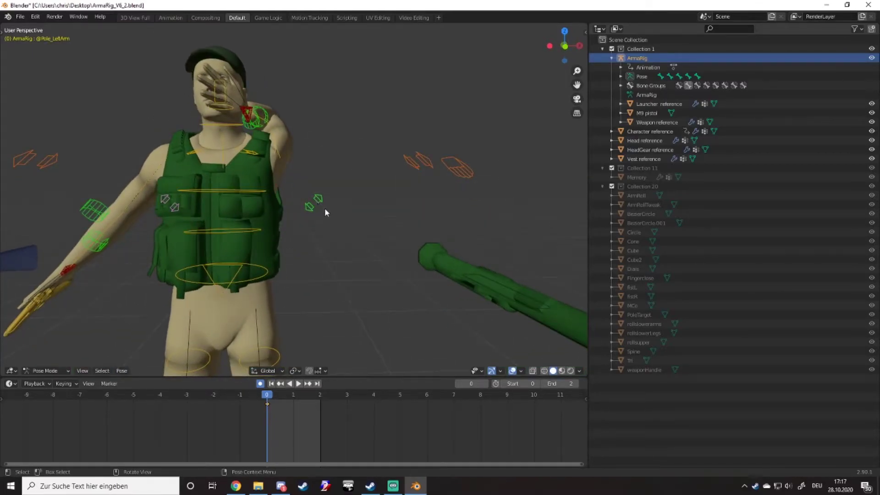
pyautogui.press('g')
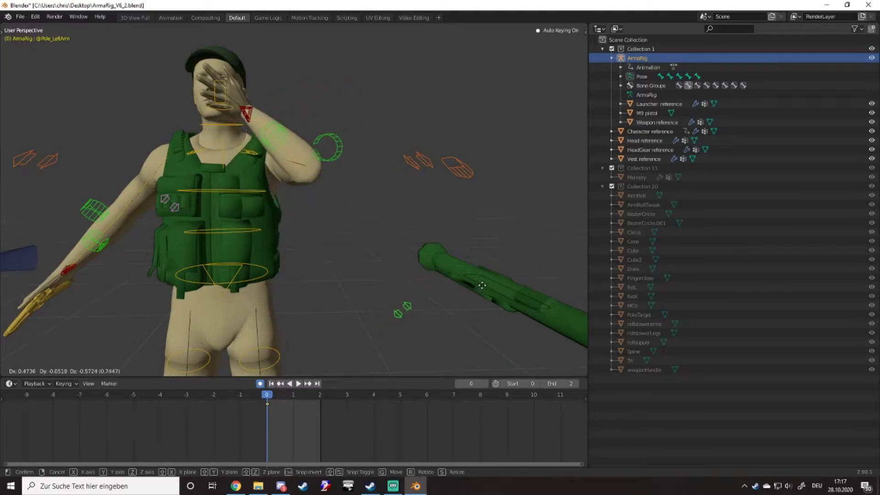
pyautogui.click(482, 289)
pyautogui.moveTo(481, 289); pyautogui.dragTo(315, 280, button='middle')
pyautogui.scroll(4, 314, 280)
pyautogui.press('r')
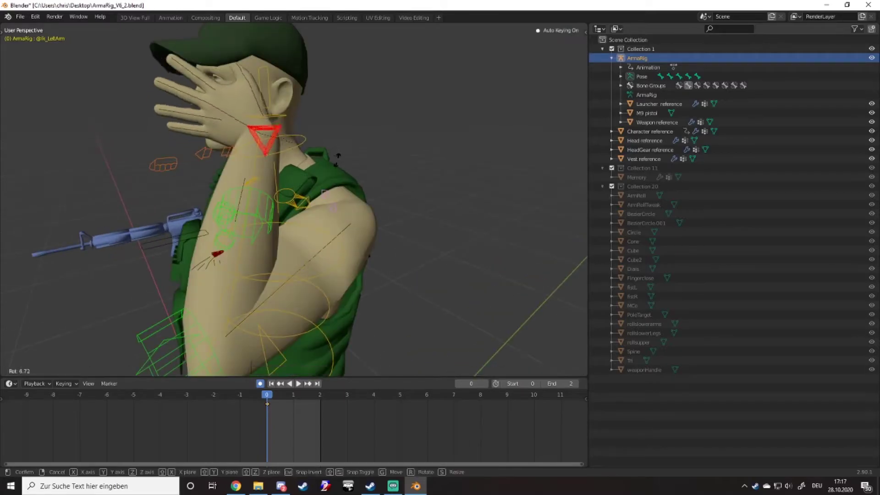
pyautogui.click(275, 214)
pyautogui.moveTo(275, 215); pyautogui.dragTo(330, 231, button='middle')
pyautogui.press('g')
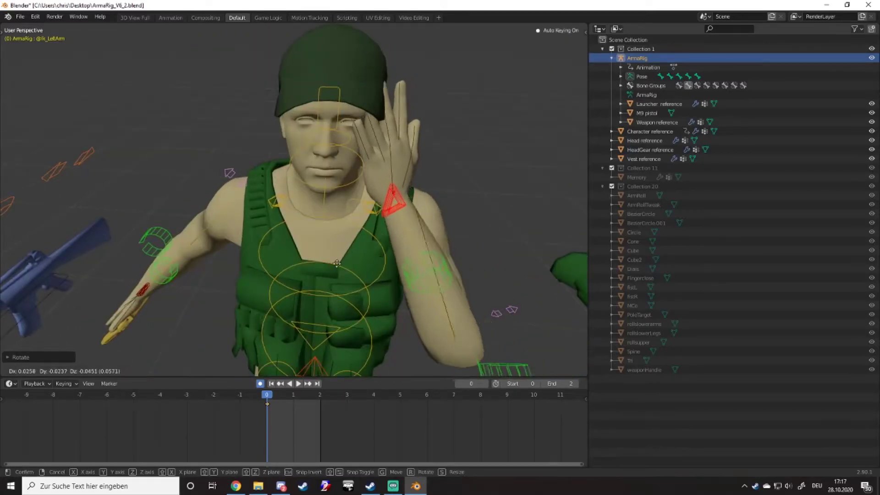
pyautogui.click(334, 284)
pyautogui.moveTo(334, 284); pyautogui.dragTo(447, 317, button='middle')
pyautogui.press('r')
pyautogui.click(327, 231)
pyautogui.press('r')
pyautogui.press('r')
pyautogui.click(331, 236)
pyautogui.press('g')
pyautogui.click(353, 242)
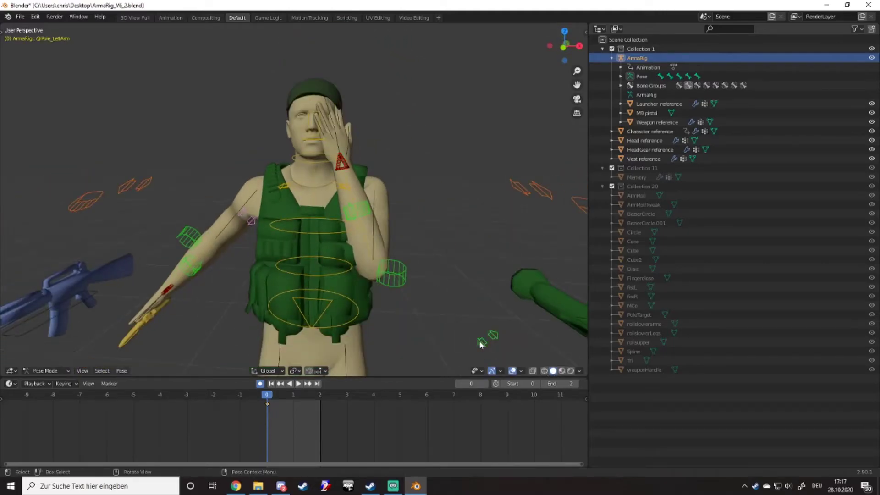
# - Rotate the LeftForeArm bone to swing the left elbow while the hand stays at the face
pyautogui.moveTo(440, 256); pyautogui.dragTo(408, 266, button='middle')
pyautogui.click(380, 201)
pyautogui.moveTo(380, 194); pyautogui.dragTo(464, 252, button='middle')
pyautogui.press('r')
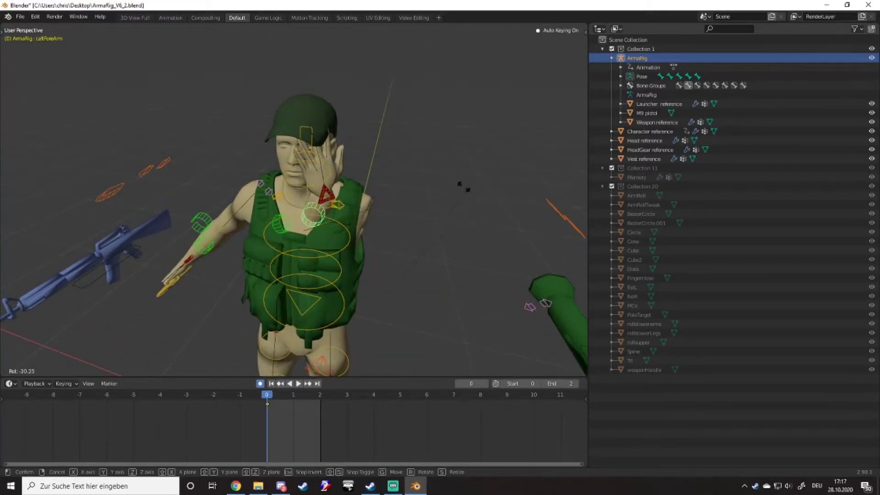
pyautogui.click(391, 204)
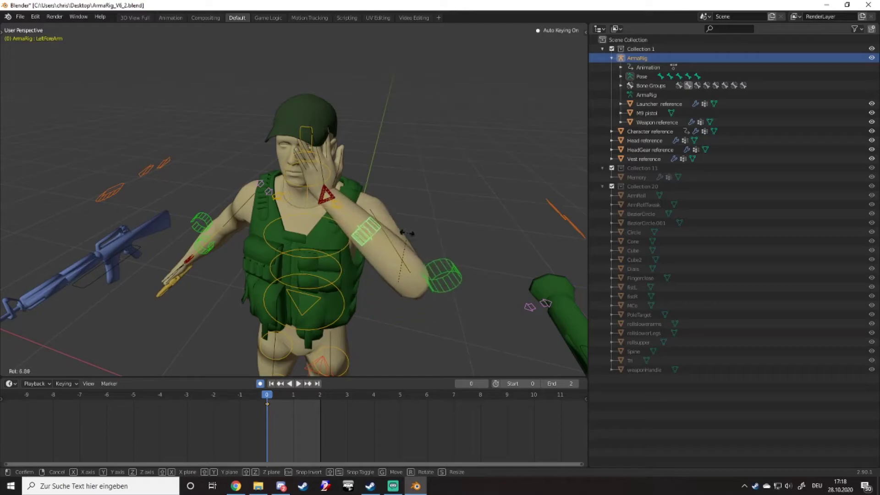
pyautogui.click(396, 246)
pyautogui.moveTo(396, 247); pyautogui.dragTo(393, 194, button='middle')
pyautogui.click(439, 181)
pyautogui.press('r')
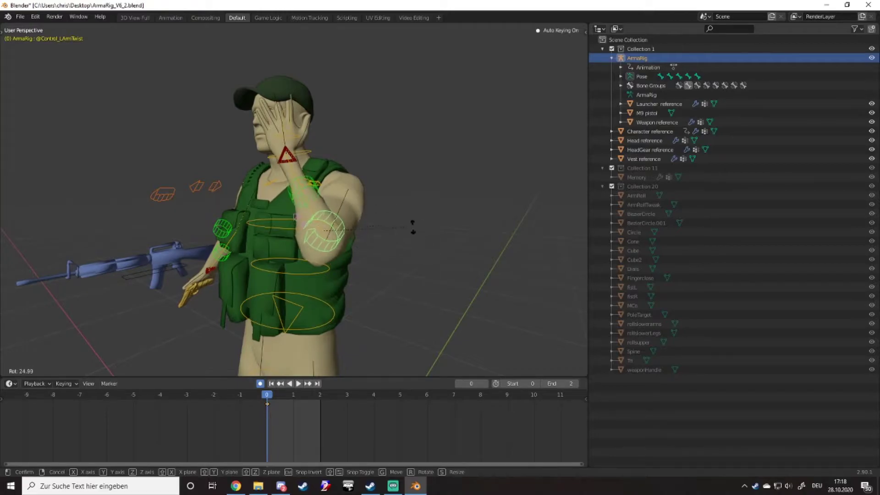
pyautogui.click(365, 185)
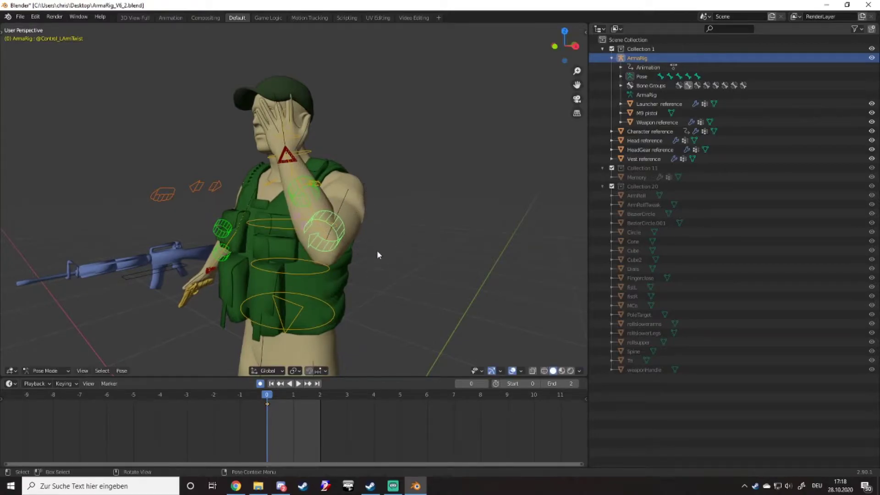
# - Rotate the LeftShoulder bone to raise the character's left shoulder
pyautogui.moveTo(377, 250); pyautogui.dragTo(362, 236, button='middle')
pyautogui.scroll(2, 362, 236)
pyautogui.click(322, 185)
pyautogui.moveTo(322, 186); pyautogui.dragTo(279, 207, button='middle')
pyautogui.moveTo(355, 220); pyautogui.dragTo(376, 211, button='middle')
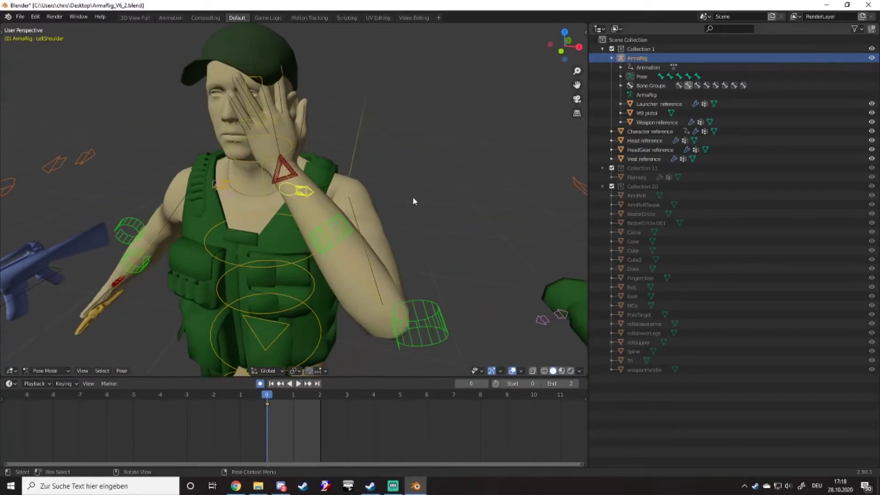
pyautogui.press('r')
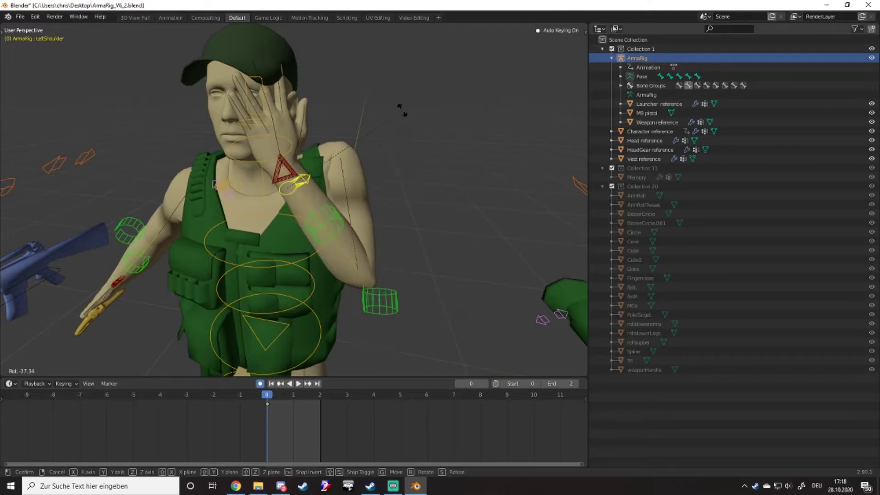
pyautogui.click(402, 110)
pyautogui.scroll(-2, 397, 227)
pyautogui.click(356, 268)
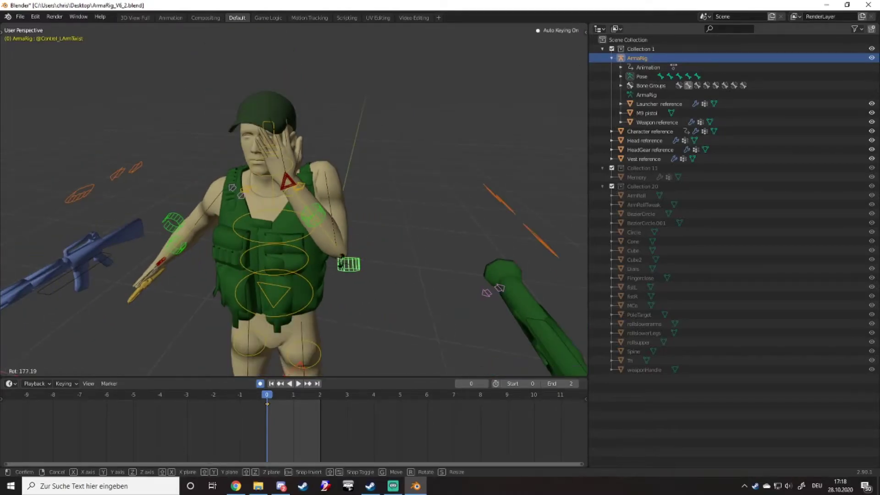
pyautogui.press('r')
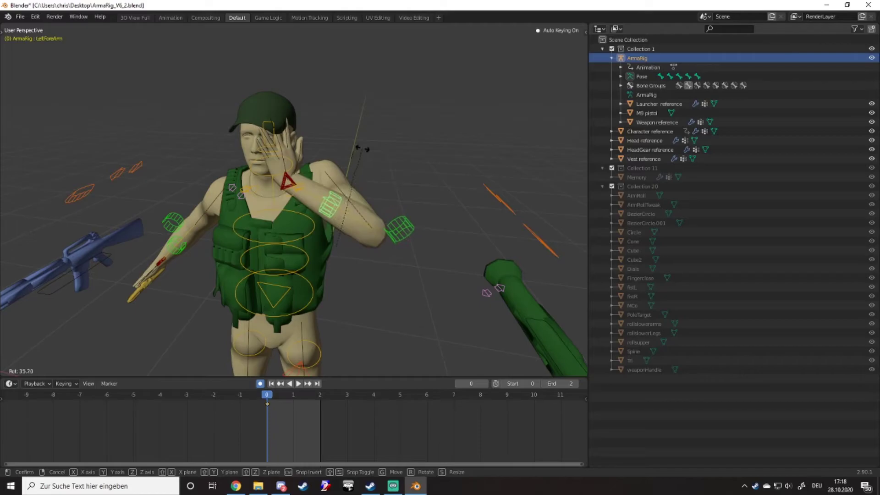
pyautogui.click(362, 148)
pyautogui.moveTo(387, 191); pyautogui.dragTo(427, 258, button='middle')
pyautogui.scroll(8, 351, 240)
pyautogui.click(482, 213)
pyautogui.moveTo(530, 235); pyautogui.dragTo(512, 229, button='middle')
pyautogui.scroll(-6, 497, 227)
pyautogui.press('g')
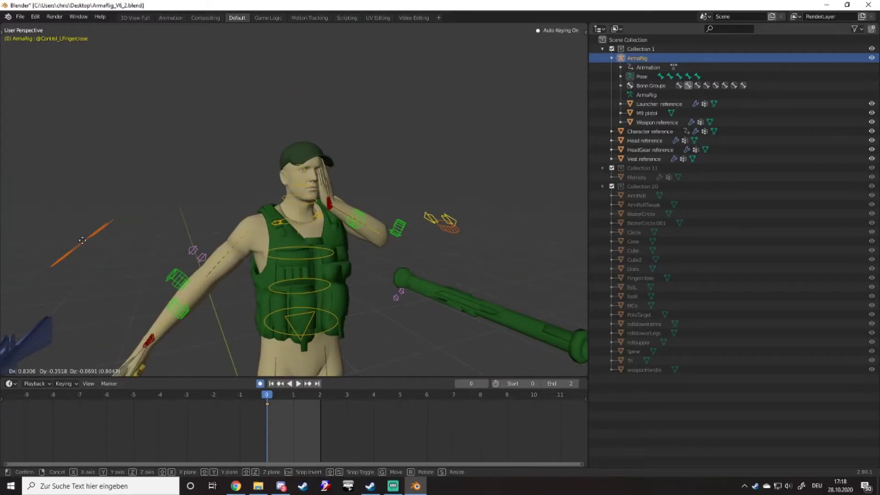
pyautogui.click(83, 240)
pyautogui.scroll(6, 138, 242)
pyautogui.press('g')
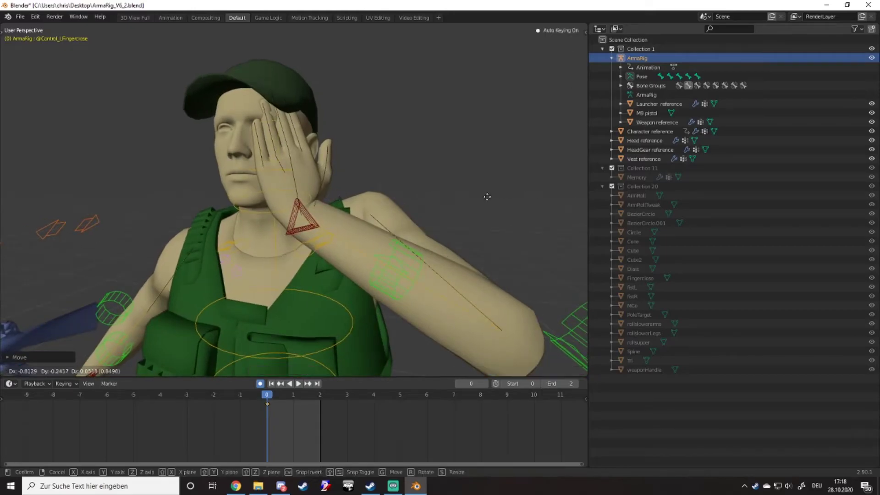
pyautogui.click(471, 198)
pyautogui.moveTo(221, 204); pyautogui.dragTo(383, 218, button='middle')
pyautogui.press('g')
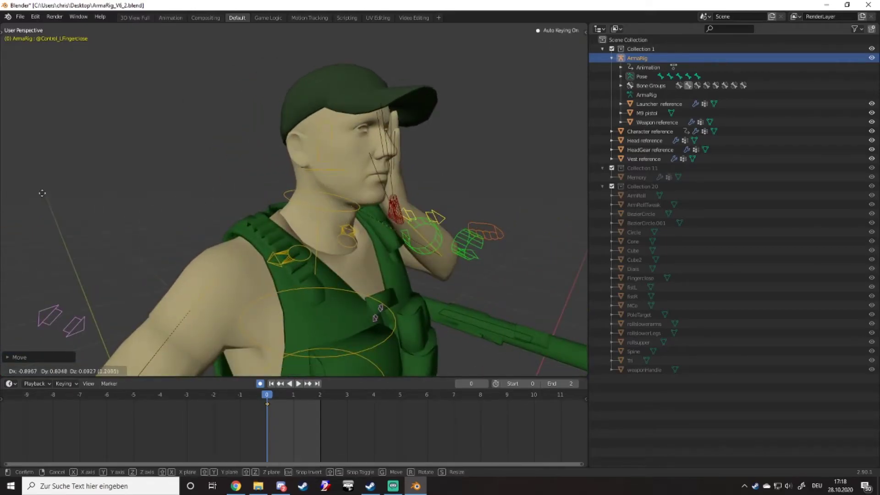
pyautogui.click(185, 207)
pyautogui.moveTo(185, 207); pyautogui.dragTo(213, 222, button='middle')
pyautogui.click(419, 233)
pyautogui.moveTo(196, 258); pyautogui.dragTo(347, 239, button='middle')
pyautogui.click(353, 222)
pyautogui.press('r')
pyautogui.click(352, 224)
pyautogui.click(470, 228)
pyautogui.moveTo(470, 228); pyautogui.dragTo(478, 246, button='middle')
pyautogui.press('r')
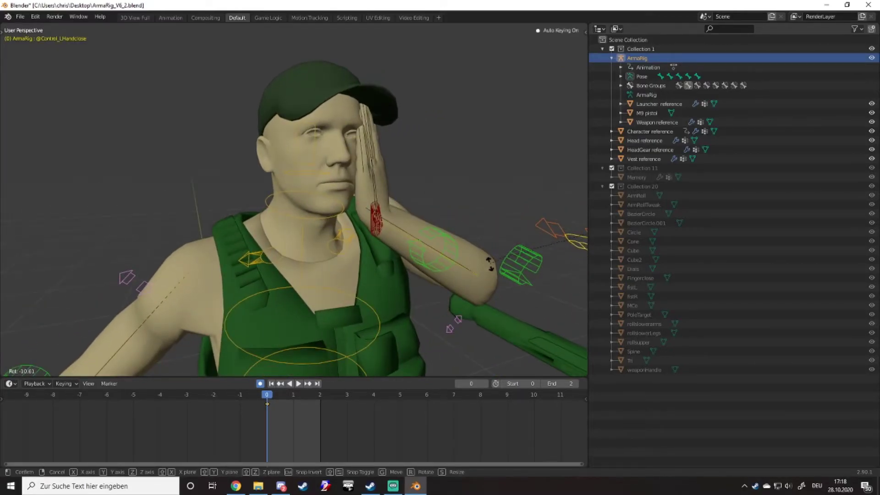
pyautogui.click(563, 257)
pyautogui.scroll(-4, 552, 274)
pyautogui.moveTo(552, 274); pyautogui.dragTo(540, 252, button='middle')
pyautogui.click(521, 279)
pyautogui.press('r')
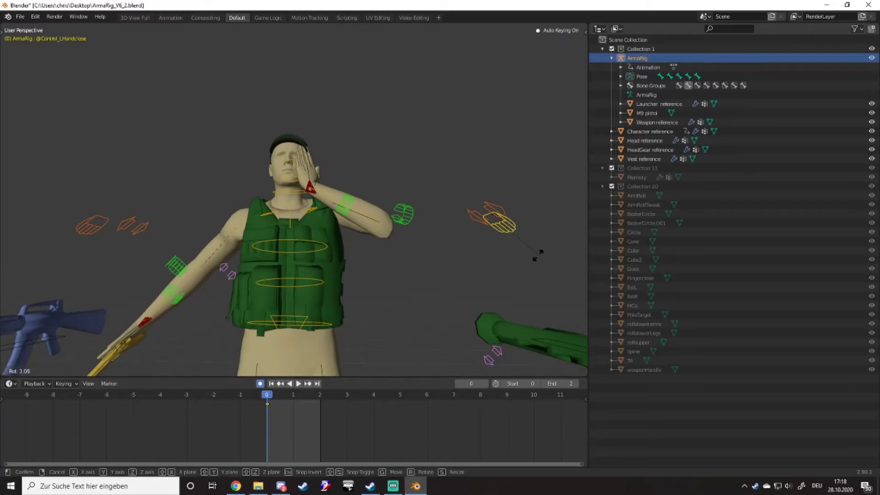
pyautogui.rightClick(534, 255)
pyautogui.scroll(4, 398, 270)
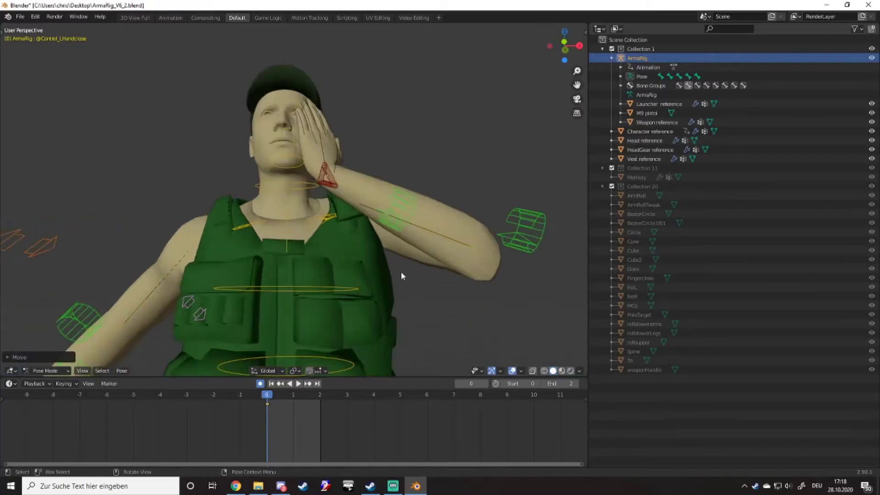
pyautogui.click(337, 182)
pyautogui.moveTo(337, 182); pyautogui.dragTo(333, 204, button='middle')
pyautogui.press('r')
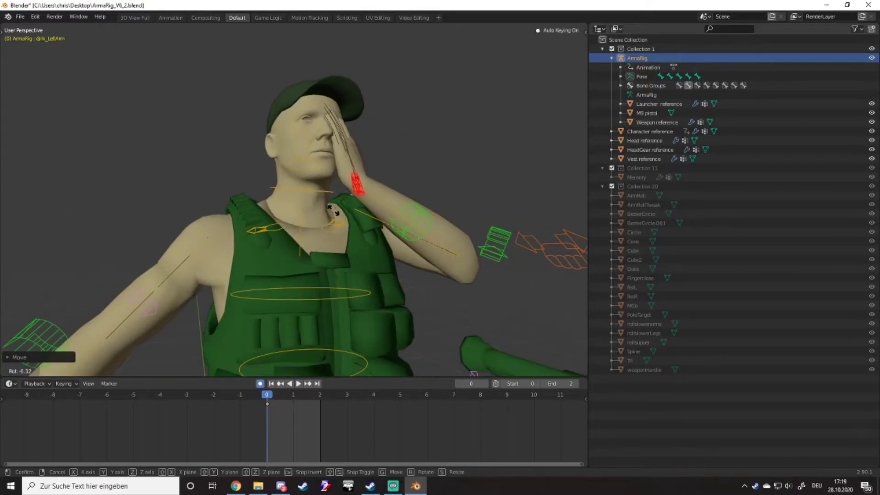
pyautogui.click(345, 208)
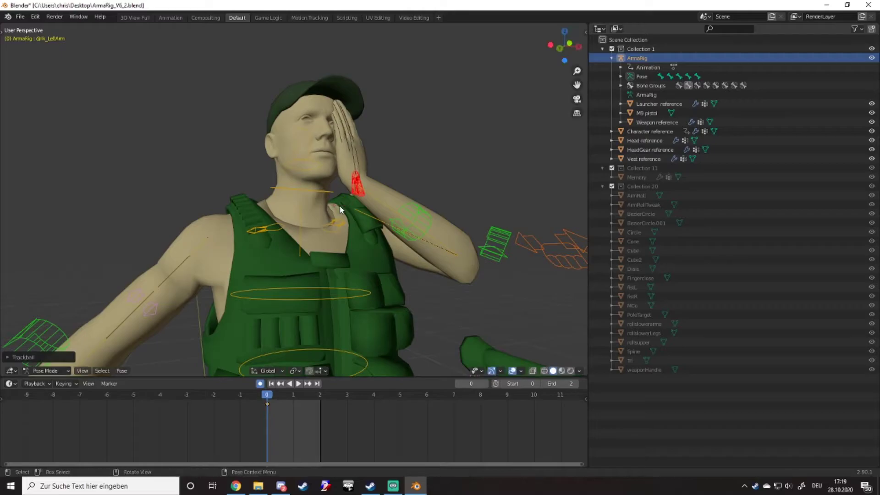
pyautogui.moveTo(340, 210); pyautogui.dragTo(290, 225, button='middle')
pyautogui.press('g')
pyautogui.click(292, 221)
# - Freely rotate the Neck1 bone to bow the character's head into the left hand
pyautogui.scroll(5, 290, 225)
pyautogui.scroll(-2, 288, 201)
pyautogui.scroll(-3, 282, 178)
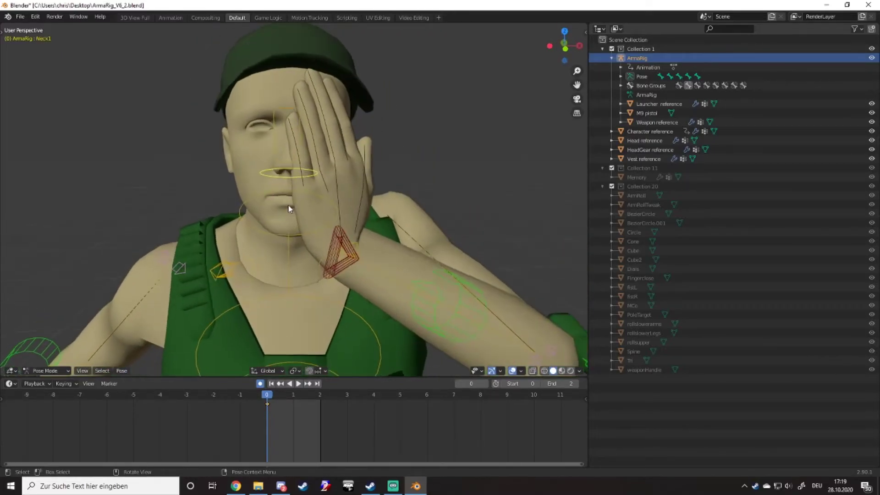
pyautogui.press('r')
pyautogui.press('r')
pyautogui.click(297, 224)
pyautogui.moveTo(298, 224); pyautogui.dragTo(319, 155, button='middle')
pyautogui.click(286, 182)
pyautogui.press('r')
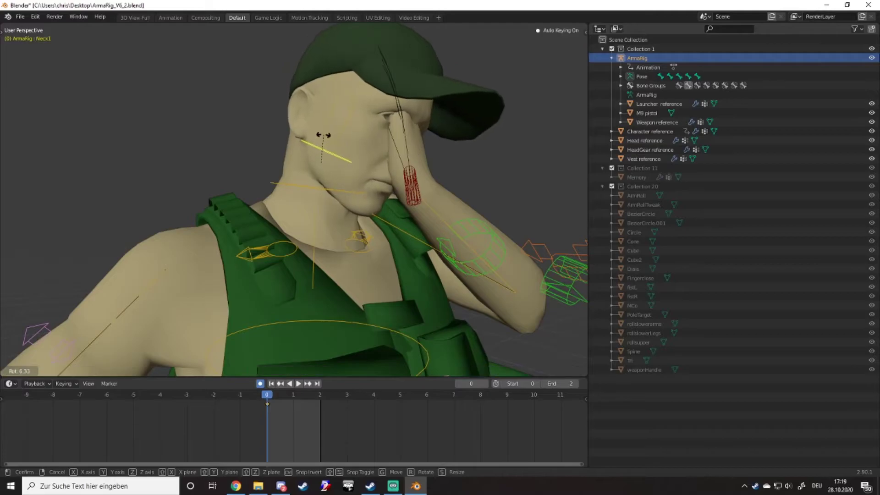
pyautogui.rightClick(314, 134)
pyautogui.press('r')
pyautogui.rightClick(306, 111)
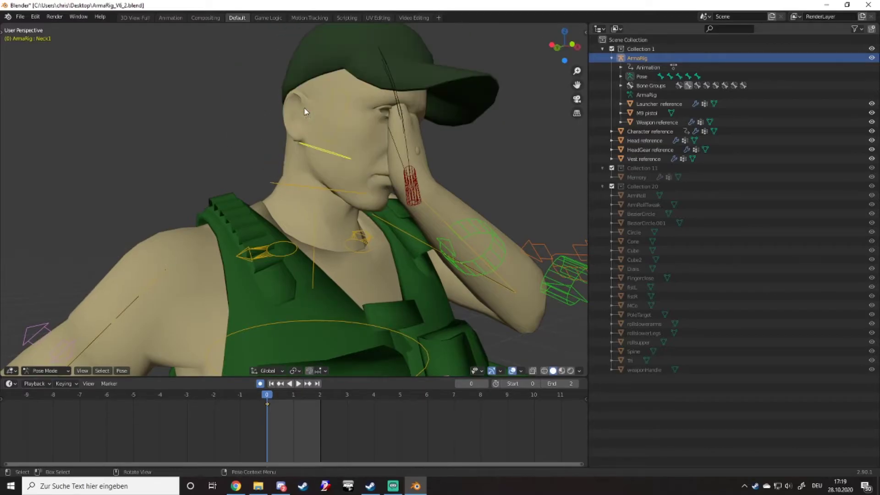
# - Rotate the Neck bone to refine the tilt of the head against the left hand
pyautogui.click(323, 189)
pyautogui.press('r')
pyautogui.rightClick(321, 125)
pyautogui.press('r')
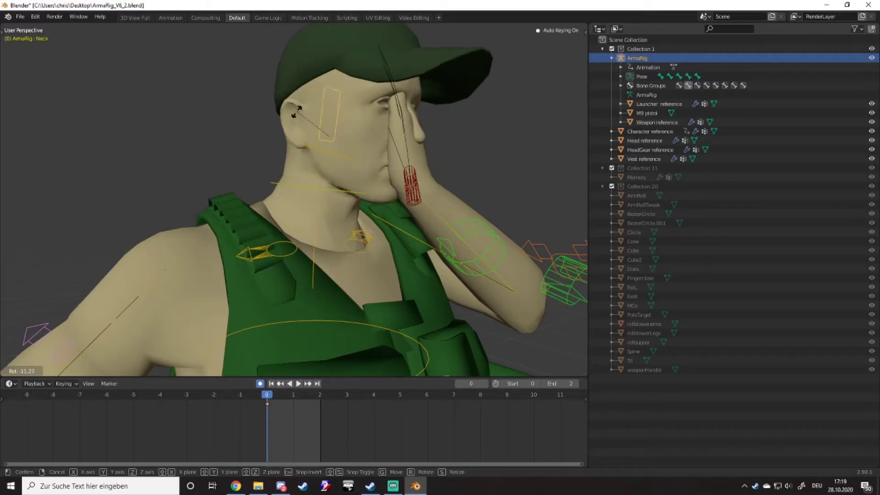
pyautogui.click(302, 120)
pyautogui.moveTo(304, 121); pyautogui.dragTo(407, 190, button='middle')
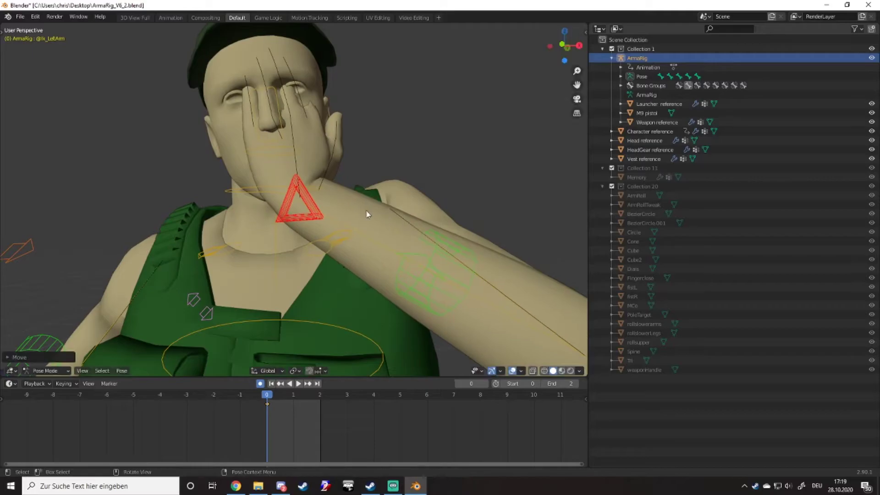
pyautogui.click(430, 200)
pyautogui.press('g')
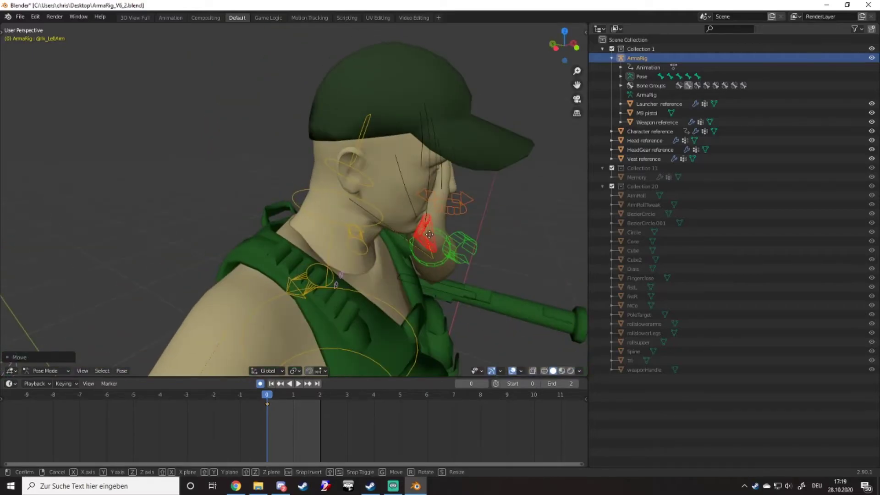
pyautogui.click(446, 243)
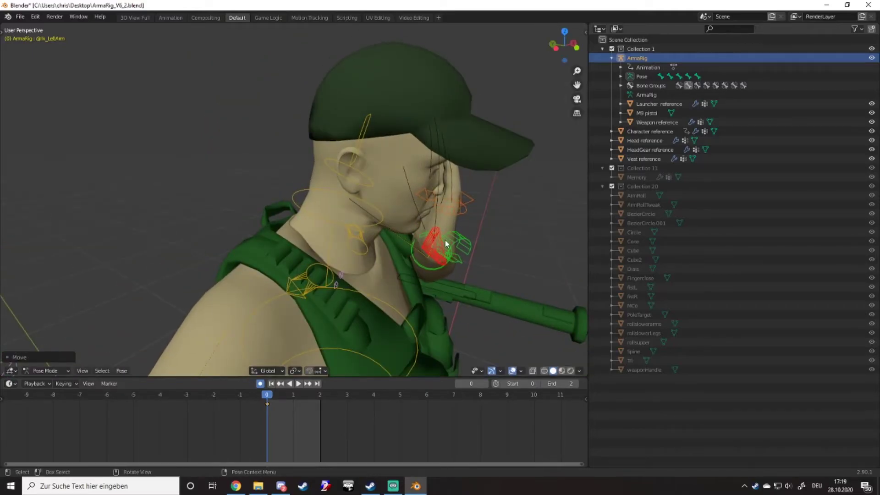
pyautogui.click(458, 199)
pyautogui.press('g')
pyautogui.click(336, 193)
pyautogui.moveTo(277, 192); pyautogui.dragTo(212, 189, button='middle')
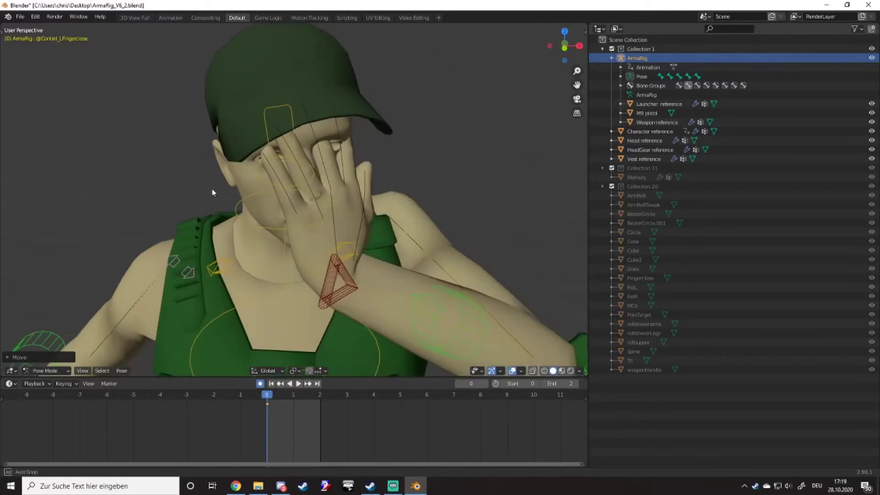
pyautogui.click(344, 278)
pyautogui.press('g')
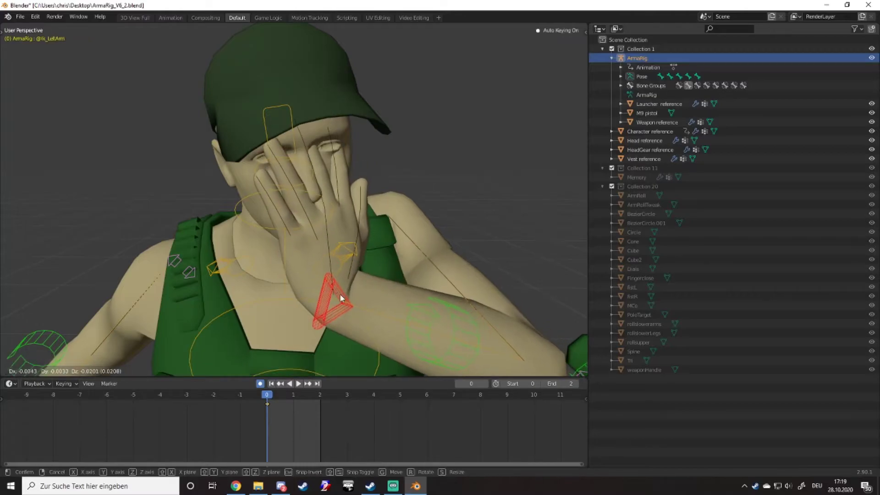
pyautogui.click(331, 286)
# - Rotate the LeftHandRing1 and LeftHandRing bones to angle the left ring finger toward the little finger
pyautogui.moveTo(326, 284); pyautogui.dragTo(301, 276, button='middle')
pyautogui.scroll(2, 257, 215)
pyautogui.click(254, 227)
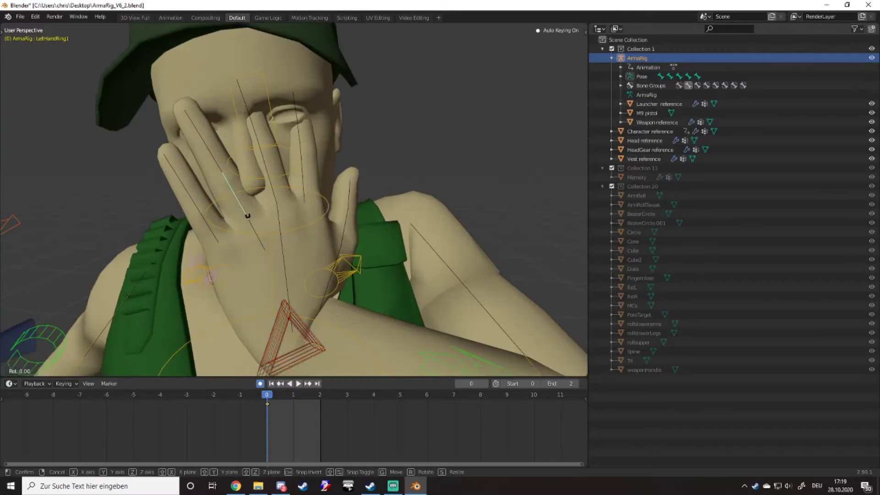
pyautogui.press('r')
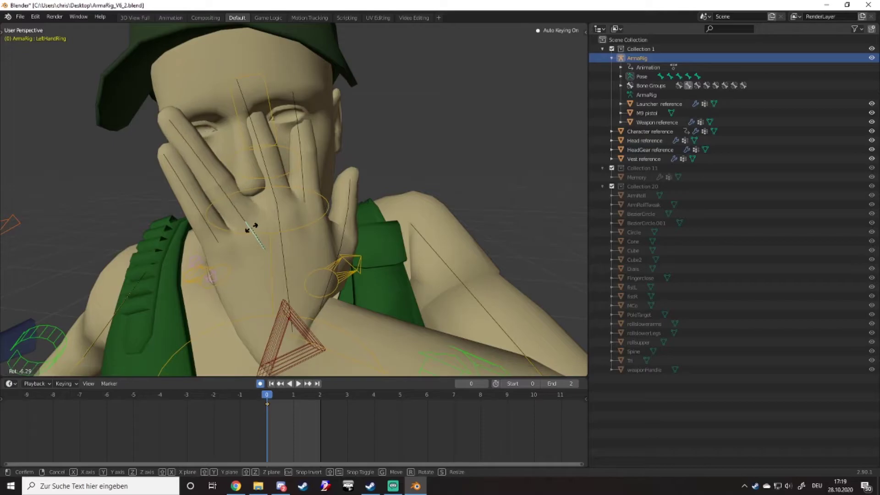
pyautogui.click(275, 190)
# - Rotate the LeftHandMiddle1 and LeftHandIndex1 bones to straighten the middle and index fingers side by side over the eye
pyautogui.click(275, 191)
pyautogui.press('r')
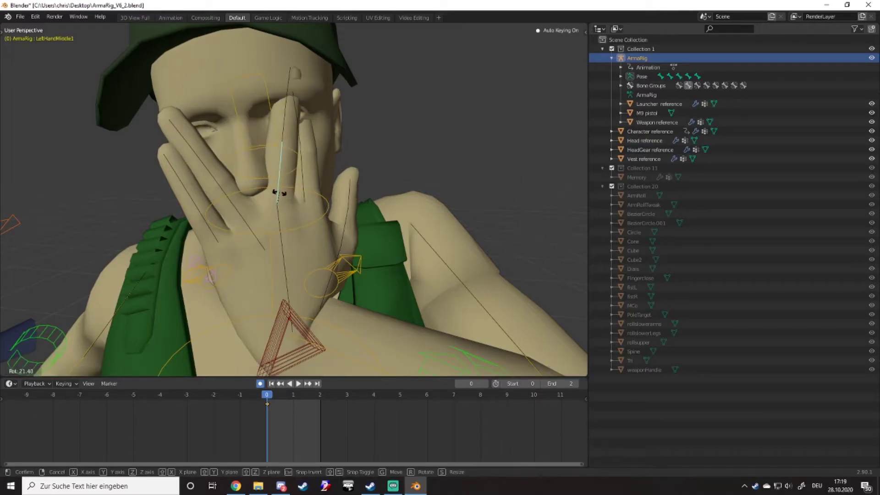
pyautogui.click(298, 192)
pyautogui.click(302, 193)
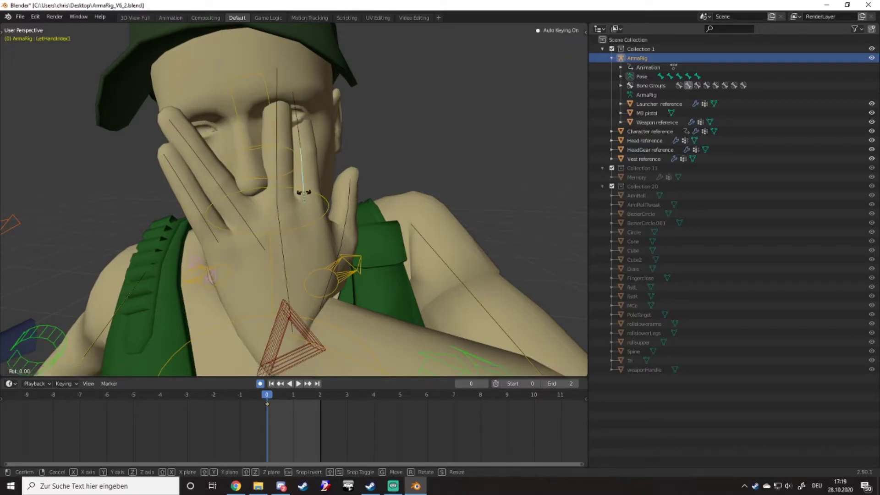
pyautogui.press('r')
pyautogui.press('r')
pyautogui.click(287, 196)
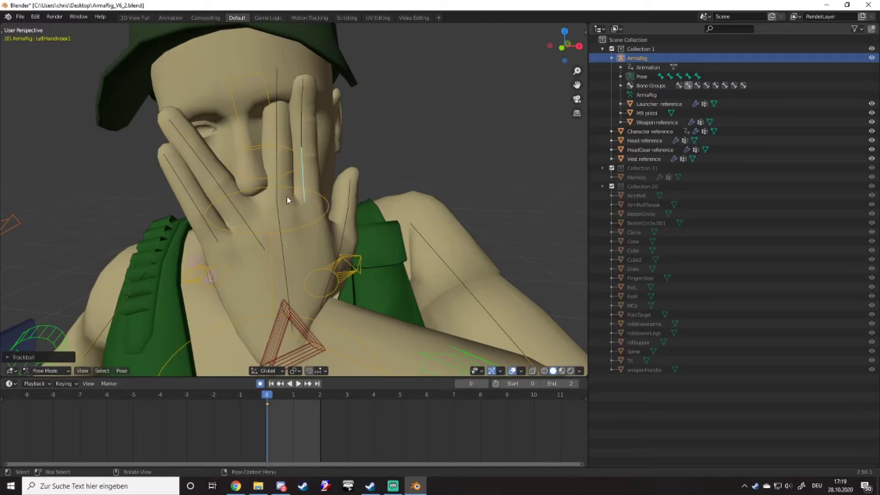
pyautogui.click(284, 196)
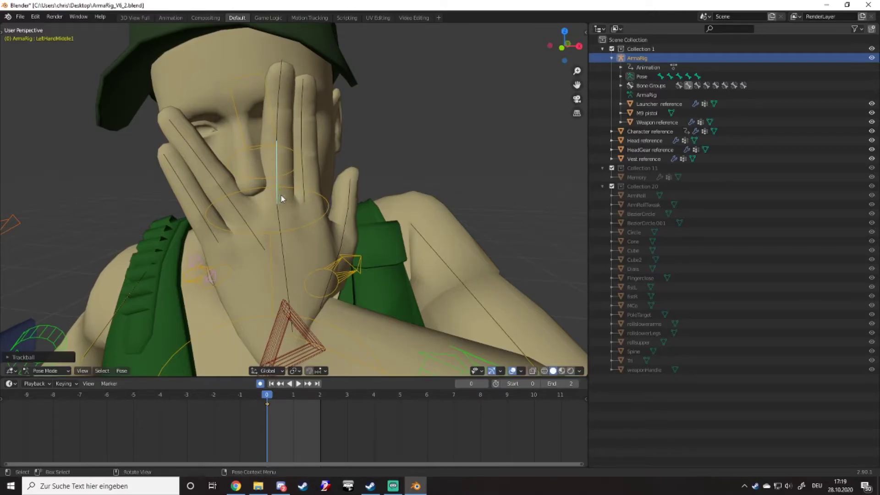
pyautogui.moveTo(285, 196); pyautogui.dragTo(303, 224, button='middle')
pyautogui.keyDown('shift'); pyautogui.moveTo(167, 347); pyautogui.dragTo(216, 177, button='middle'); pyautogui.keyUp('shift')
pyautogui.scroll(-2, 216, 177)
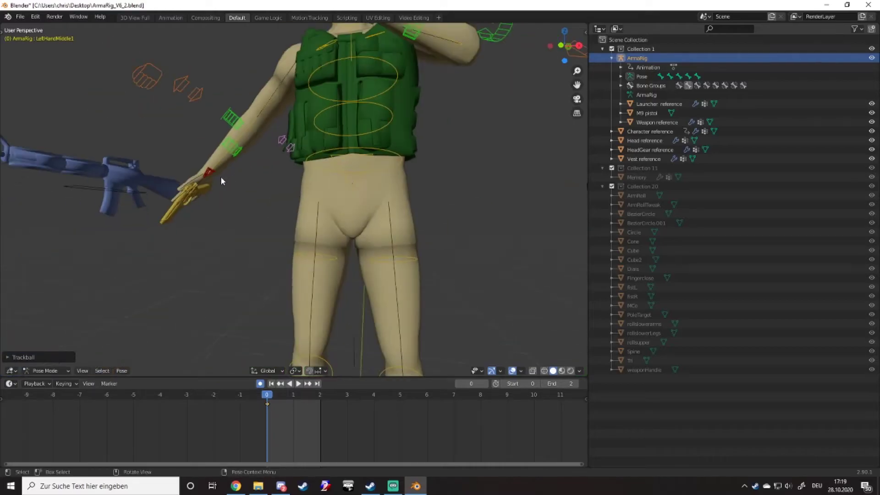
pyautogui.scroll(1, 195, 201)
pyautogui.scroll(-3, 196, 202)
pyautogui.keyDown('shift'); pyautogui.moveTo(327, 294); pyautogui.dragTo(318, 244, button='middle'); pyautogui.keyUp('shift')
pyautogui.scroll(-3, 318, 248)
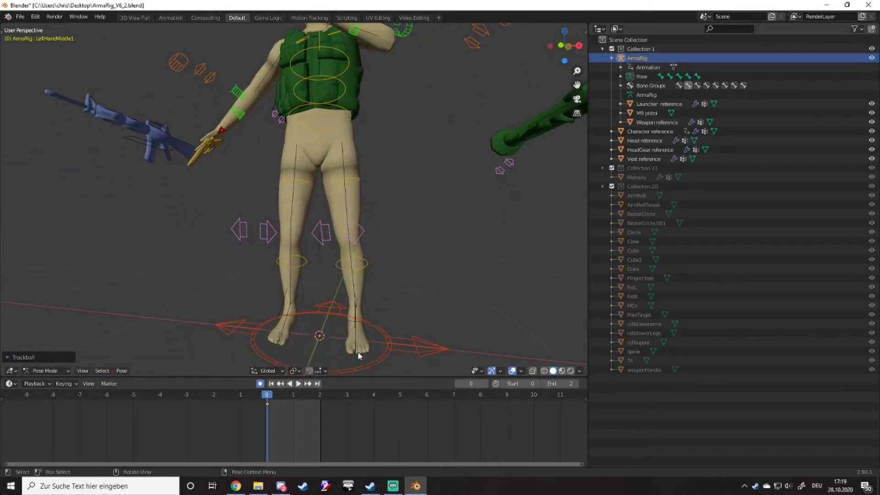
pyautogui.click(339, 363)
pyautogui.moveTo(338, 363); pyautogui.dragTo(438, 359, button='middle')
pyautogui.press('g')
pyautogui.click(473, 317)
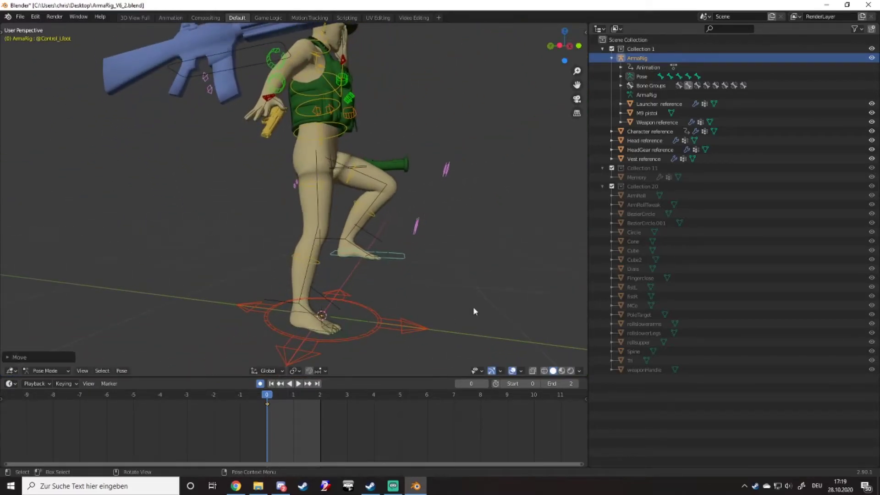
pyautogui.press('r')
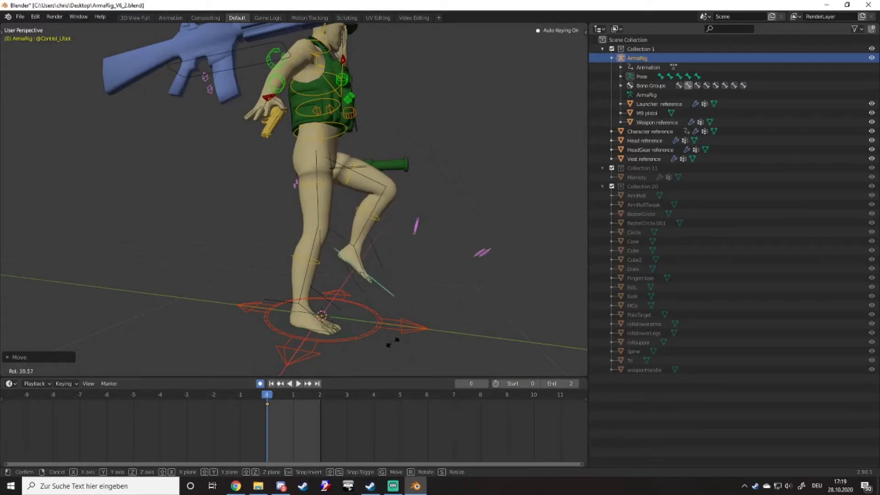
pyautogui.click(366, 352)
pyautogui.scroll(5, 400, 303)
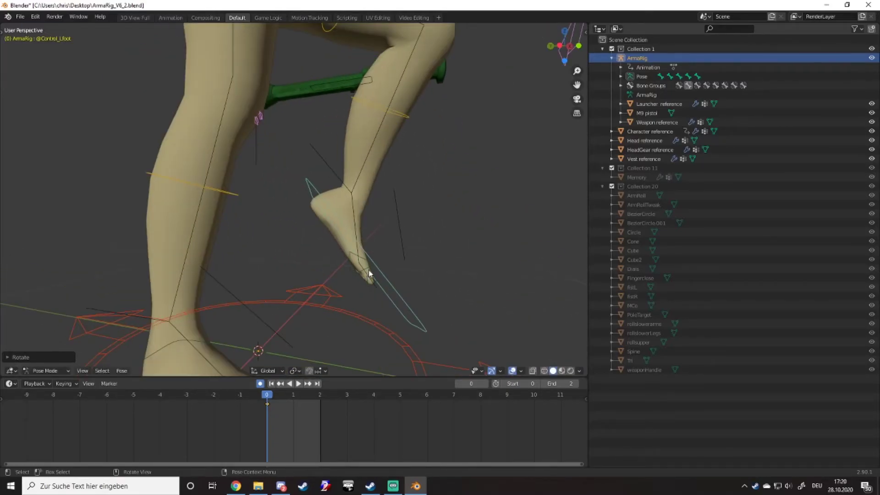
pyautogui.press('r')
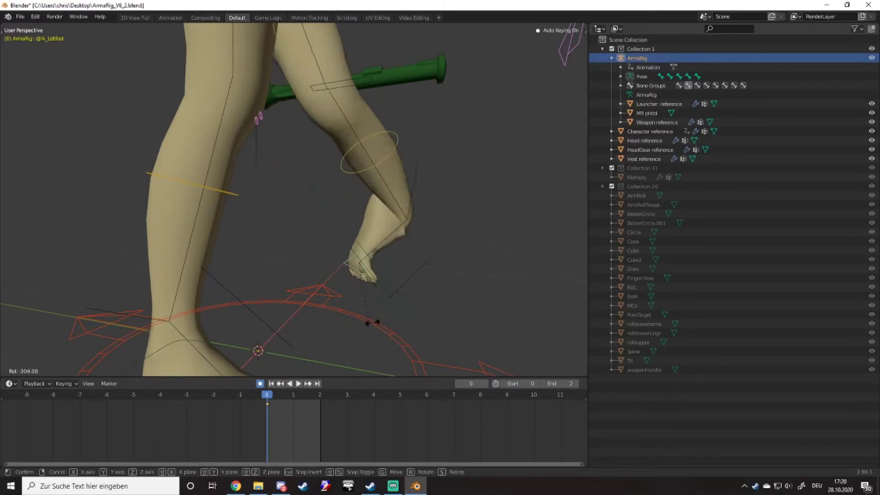
pyautogui.rightClick(385, 283)
pyautogui.click(386, 288)
pyautogui.press('r')
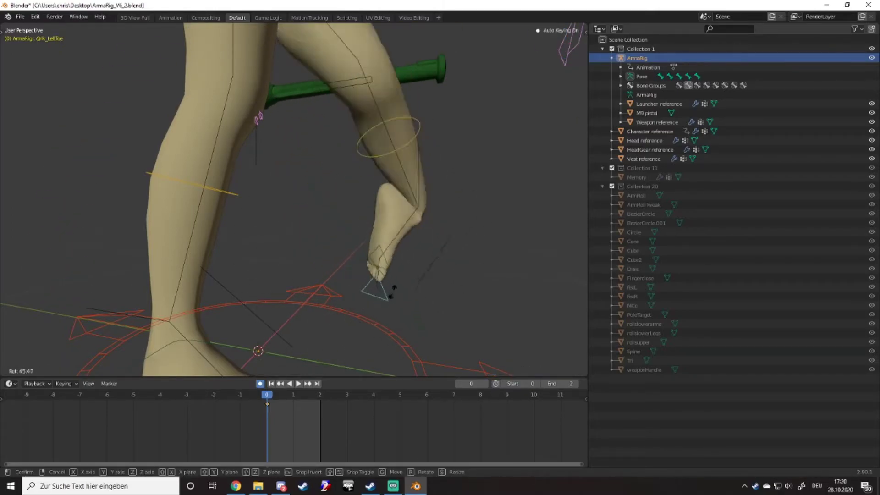
pyautogui.click(390, 281)
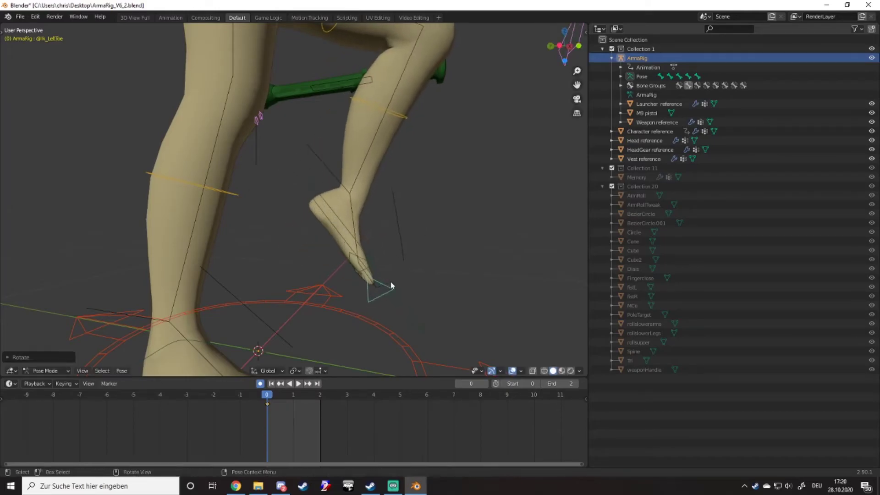
pyautogui.moveTo(390, 281); pyautogui.dragTo(284, 278, button='middle')
pyautogui.click(341, 270)
pyautogui.moveTo(341, 271); pyautogui.dragTo(371, 277, button='middle')
pyautogui.click(285, 147)
pyautogui.scroll(3, 304, 156)
pyautogui.scroll(-3, 421, 321)
pyautogui.moveTo(421, 321); pyautogui.dragTo(405, 240, button='middle')
pyautogui.click(388, 187)
pyautogui.moveTo(389, 187); pyautogui.dragTo(376, 216, button='middle')
pyautogui.press('g')
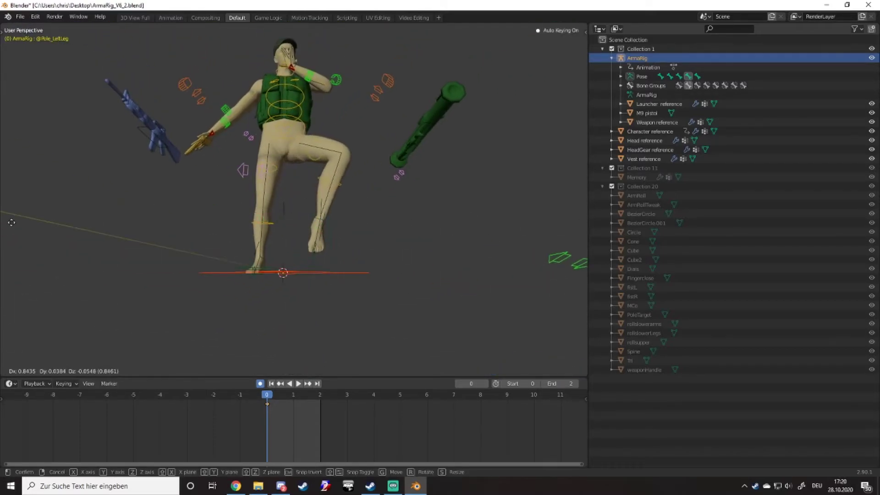
pyautogui.rightClick(458, 241)
pyautogui.press('g')
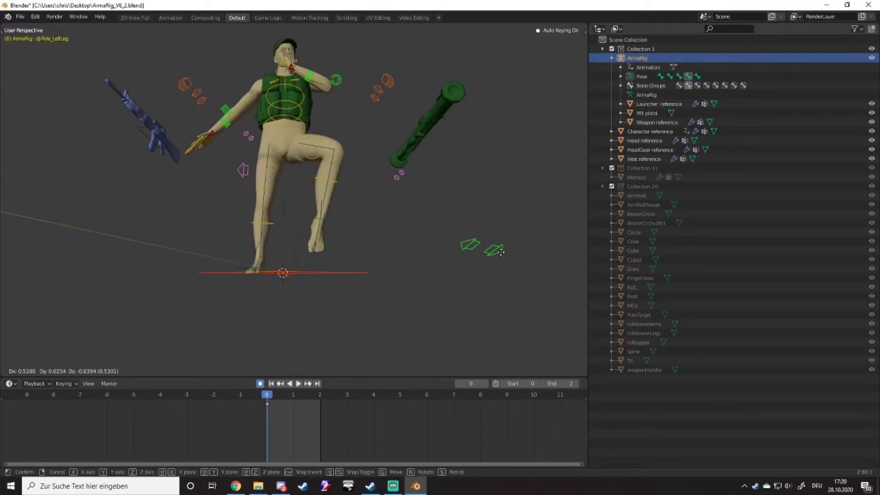
pyautogui.click(500, 252)
# - Move and rotate the right hand's IK control to bring the hand up in front of the body toward the rifle
pyautogui.moveTo(347, 192); pyautogui.dragTo(321, 266, button='middle')
pyautogui.scroll(3, 368, 252)
pyautogui.scroll(-2, 320, 265)
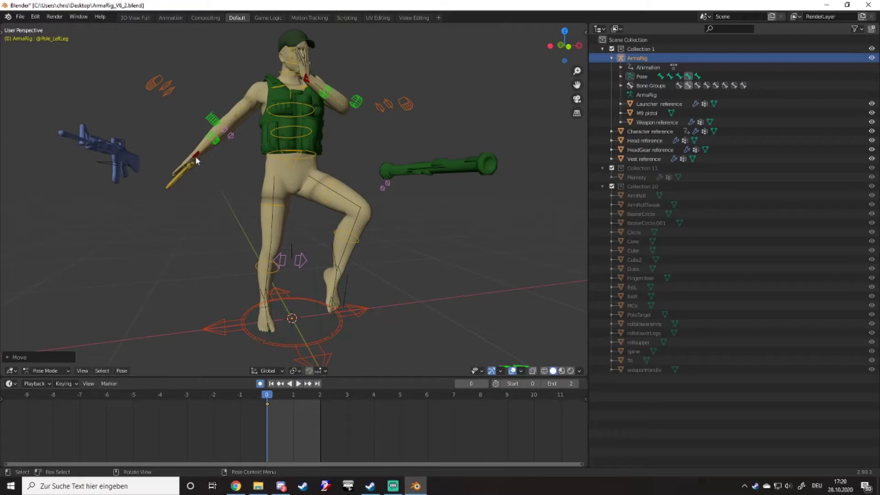
pyautogui.moveTo(191, 163); pyautogui.dragTo(234, 183, button='middle')
pyautogui.click(150, 171)
pyautogui.scroll(3, 426, 214)
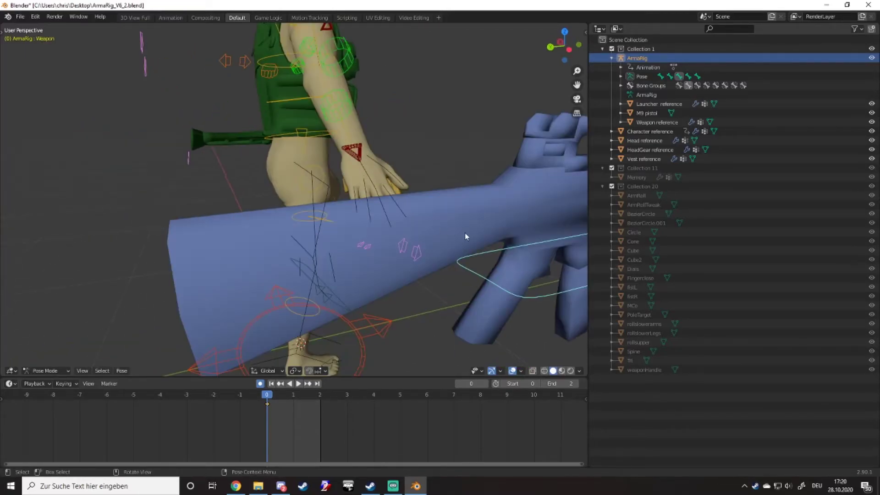
pyautogui.scroll(-2, 481, 237)
pyautogui.moveTo(486, 238); pyautogui.dragTo(274, 193, button='middle')
pyautogui.click(252, 105)
pyautogui.moveTo(252, 104); pyautogui.dragTo(228, 225, button='middle')
pyautogui.press('g')
pyautogui.click(302, 195)
pyautogui.press('r')
pyautogui.click(411, 102)
# - Move the Weapon bone to the right hand and trackball-rotate it to turn the rifle toward the palm
pyautogui.moveTo(411, 102); pyautogui.dragTo(278, 126, button='middle')
pyautogui.click(273, 128)
pyautogui.press('g')
pyautogui.click(340, 140)
pyautogui.moveTo(340, 140); pyautogui.dragTo(293, 128, button='middle')
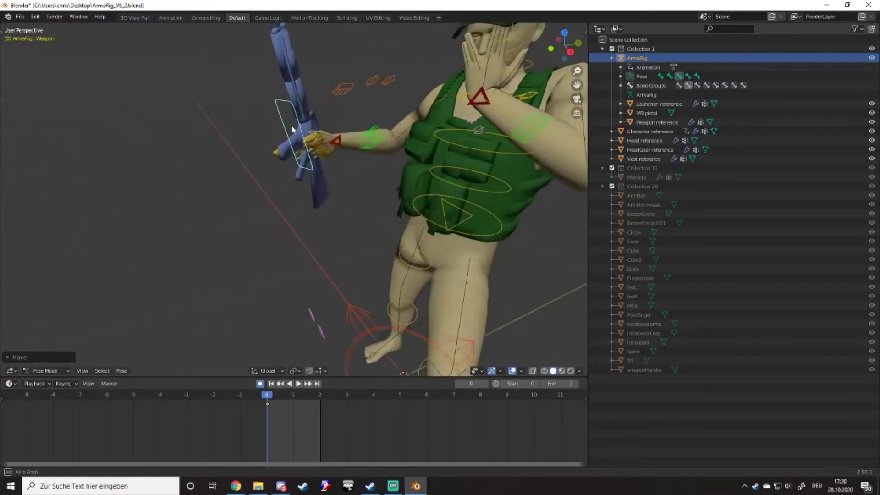
pyautogui.press('r')
pyautogui.press('r')
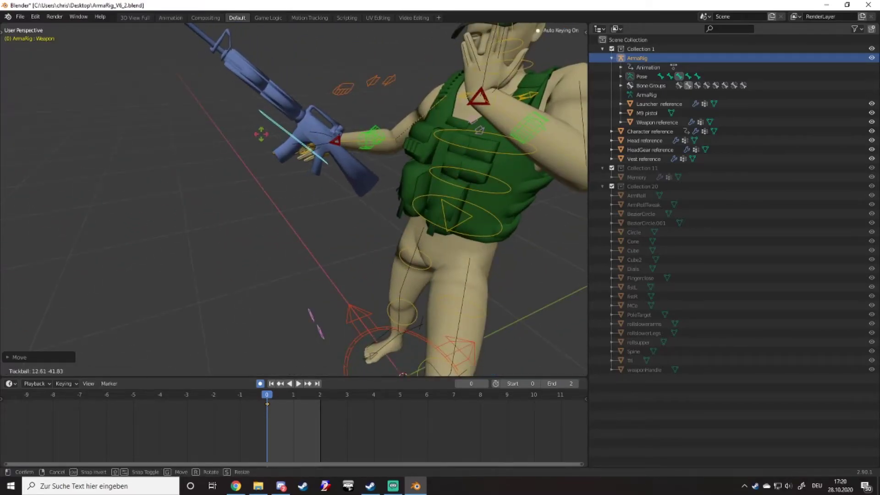
pyautogui.press('r')
pyautogui.click(342, 110)
pyautogui.press('g')
pyautogui.click(324, 113)
# - Trackball-rotate the Weapon bone again to align the rifle with the right forearm
pyautogui.scroll(-4, 264, 186)
pyautogui.moveTo(265, 186); pyautogui.dragTo(361, 253, button='middle')
pyautogui.press('r')
pyautogui.press('r')
pyautogui.rightClick(365, 158)
pyautogui.scroll(1, 407, 154)
pyautogui.scroll(2, 366, 259)
pyautogui.scroll(3, 239, 220)
pyautogui.press('r')
pyautogui.press('r')
pyautogui.click(239, 239)
# - Shift the Weapon bone closer to the right palm and correct the rifle's tilt with another trackball rotation
pyautogui.press('g')
pyautogui.click(240, 241)
pyautogui.scroll(-2, 362, 253)
pyautogui.press('g')
pyautogui.click(383, 257)
pyautogui.press('g')
pyautogui.click(410, 258)
pyautogui.press('r')
pyautogui.press('r')
pyautogui.click(393, 258)
# - Fine-tune the Weapon bone's position from several angles so the rifle's pistol grip sits in the right hand
pyautogui.moveTo(393, 258); pyautogui.dragTo(321, 261, button='middle')
pyautogui.scroll(3, 321, 261)
pyautogui.moveTo(320, 261); pyautogui.dragTo(364, 256, button='middle')
pyautogui.press('g')
pyautogui.click(285, 256)
pyautogui.moveTo(285, 256); pyautogui.dragTo(372, 173, button='middle')
pyautogui.press('g')
pyautogui.click(304, 294)
pyautogui.press('g')
pyautogui.click(238, 262)
pyautogui.click(382, 181)
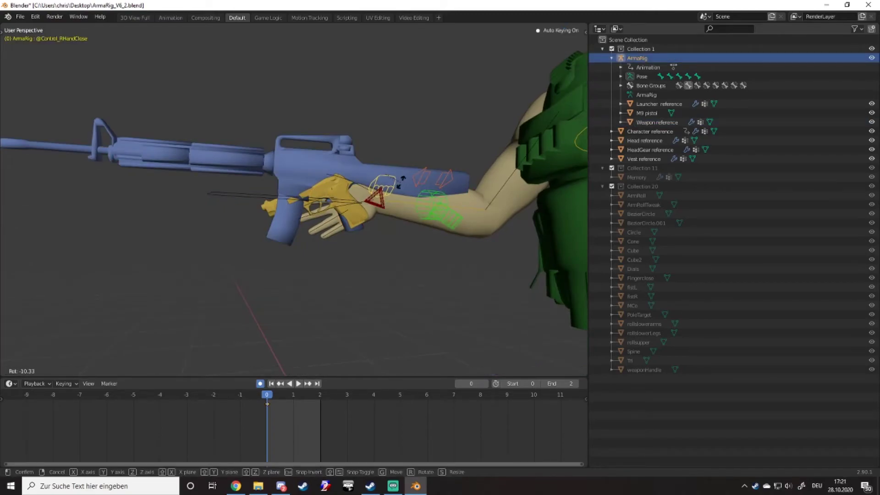
pyautogui.click(437, 179)
pyautogui.moveTo(349, 214); pyautogui.dragTo(453, 204, button='middle')
pyautogui.click(379, 211)
pyautogui.press('g')
pyautogui.click(361, 198)
pyautogui.press('g')
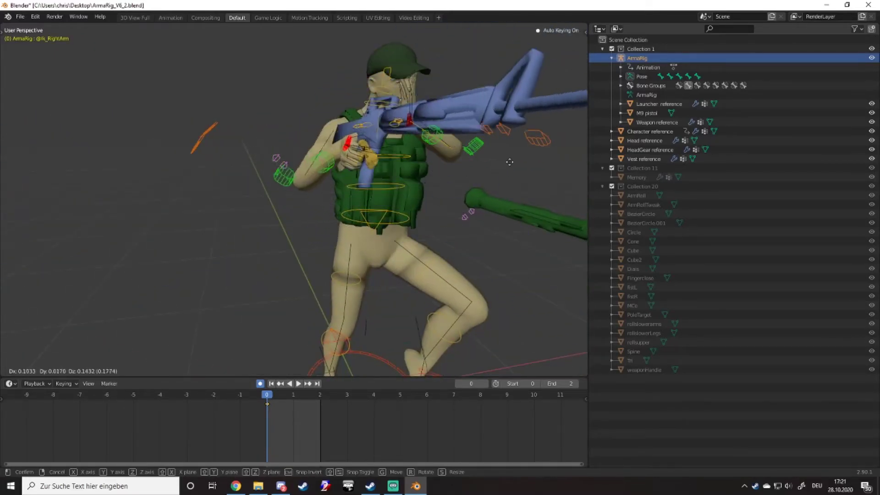
pyautogui.click(413, 239)
pyautogui.scroll(-2, 412, 241)
pyautogui.moveTo(413, 241); pyautogui.dragTo(382, 243, button='middle')
pyautogui.press('g')
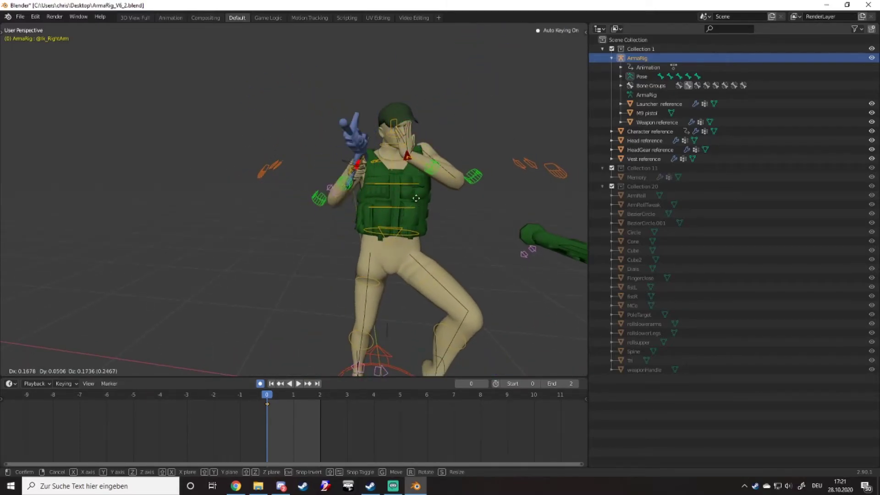
pyautogui.click(407, 223)
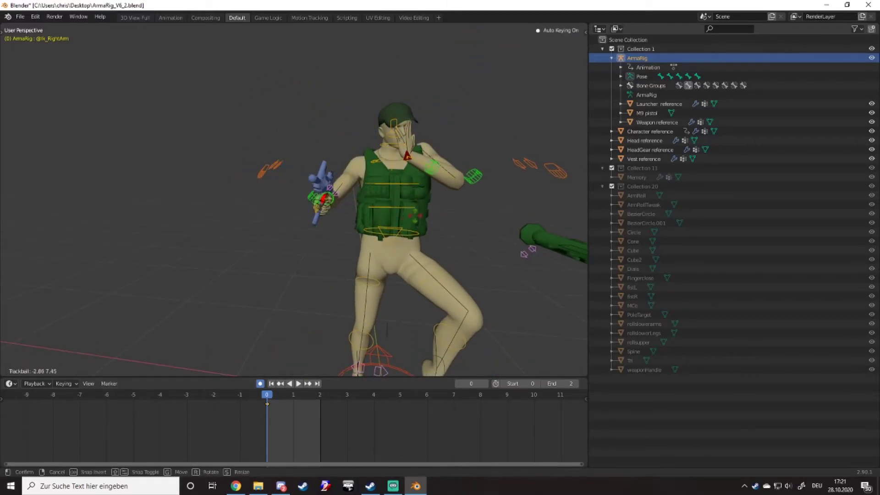
pyautogui.click(445, 222)
pyautogui.moveTo(446, 222); pyautogui.dragTo(425, 238, button='middle')
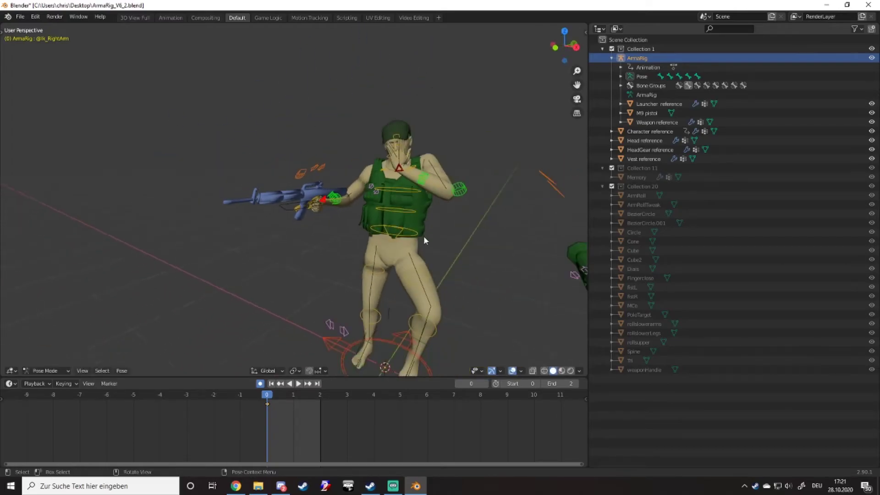
# - Move the Pelvis bone down to lower the body and bend the knees into a crouch
pyautogui.press('g')
pyautogui.click(389, 275)
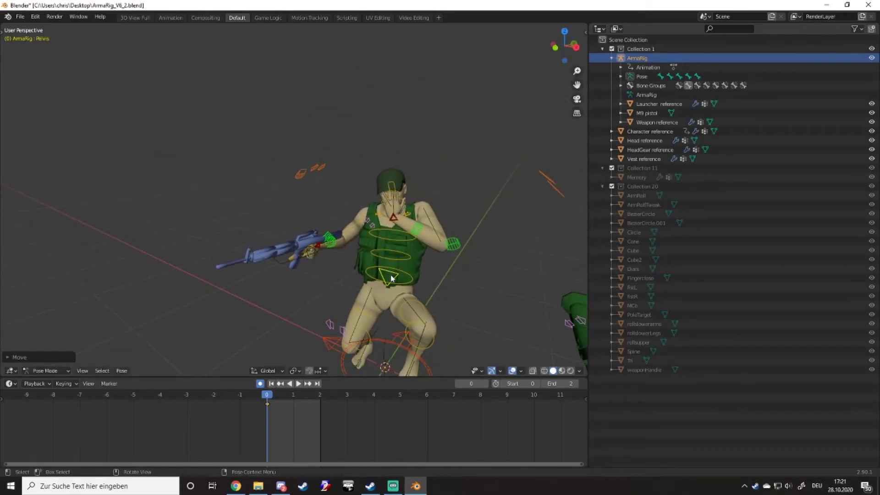
pyautogui.moveTo(389, 275); pyautogui.dragTo(305, 292, button='middle')
# - Move and trackball-rotate the launcher bone to place the launcher diagonally across the character's back
pyautogui.scroll(-3, 414, 226)
pyautogui.click(429, 298)
pyautogui.moveTo(428, 297); pyautogui.dragTo(413, 328, button='middle')
pyautogui.press('g')
pyautogui.click(353, 247)
pyautogui.moveTo(353, 246); pyautogui.dragTo(242, 224, button='middle')
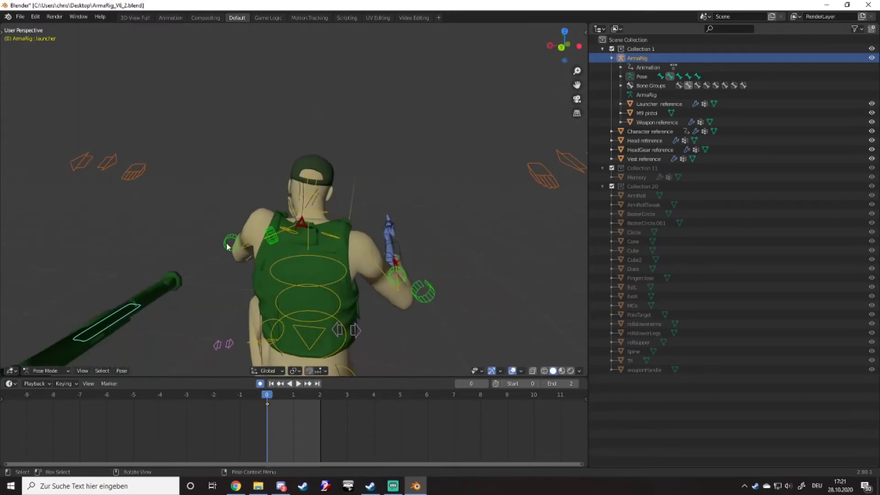
pyautogui.press('r')
pyautogui.press('r')
pyautogui.click(179, 302)
pyautogui.scroll(-4, 181, 303)
pyautogui.press('g')
pyautogui.click(305, 292)
# - Trackball-rotate the Spine1 bone slightly to tilt the upper body
pyautogui.moveTo(306, 290); pyautogui.dragTo(389, 288, button='middle')
pyautogui.moveTo(469, 286); pyautogui.dragTo(342, 249, button='middle')
pyautogui.scroll(4, 186, 318)
pyautogui.moveTo(341, 250); pyautogui.dragTo(300, 241, button='middle')
pyautogui.press('r')
pyautogui.press('r')
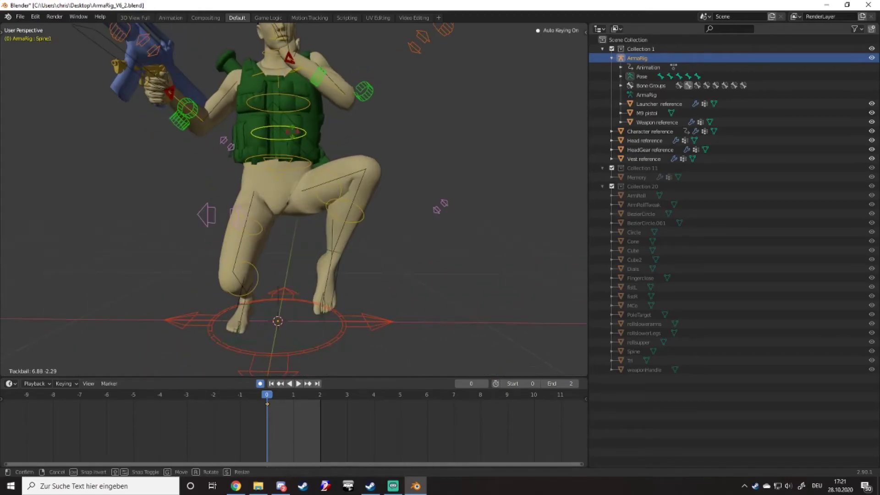
pyautogui.click(294, 156)
pyautogui.keyDown('shift'); pyautogui.moveTo(295, 157); pyautogui.dragTo(317, 230, button='middle'); pyautogui.keyUp('shift')
pyautogui.scroll(2, 317, 227)
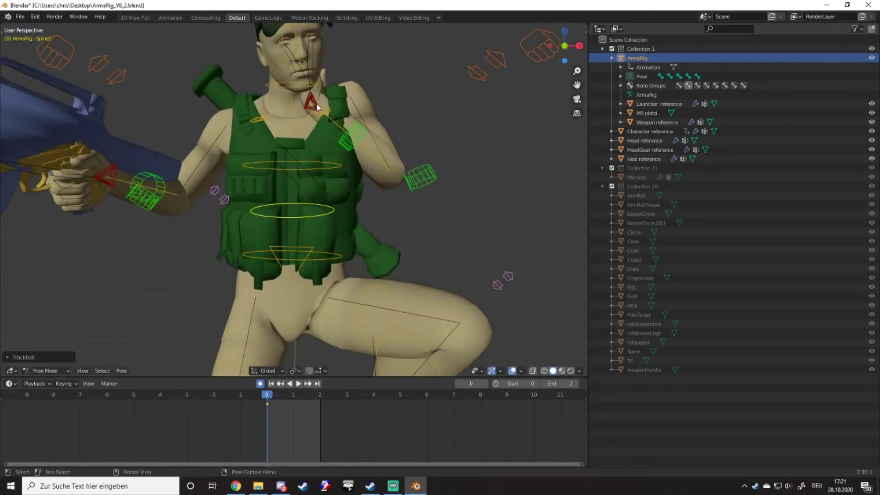
pyautogui.click(315, 106)
pyautogui.moveTo(315, 107); pyautogui.dragTo(350, 163, button='middle')
pyautogui.press('g')
pyautogui.click(316, 149)
pyautogui.press('g')
pyautogui.click(381, 202)
pyautogui.moveTo(381, 202); pyautogui.dragTo(294, 183, button='middle')
pyautogui.press('g')
pyautogui.click(270, 180)
pyautogui.press('r')
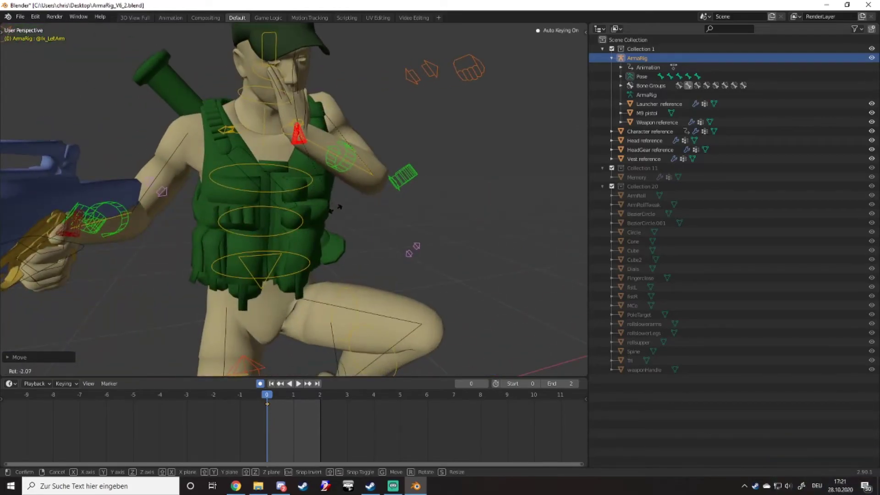
pyautogui.click(320, 224)
pyautogui.moveTo(321, 223); pyautogui.dragTo(280, 197, button='middle')
pyautogui.press('g')
pyautogui.click(280, 233)
# - Hide the ArmaRig armature and examine the crouching pose without its bone controls
pyautogui.scroll(2, 281, 230)
pyautogui.scroll(-4, 364, 188)
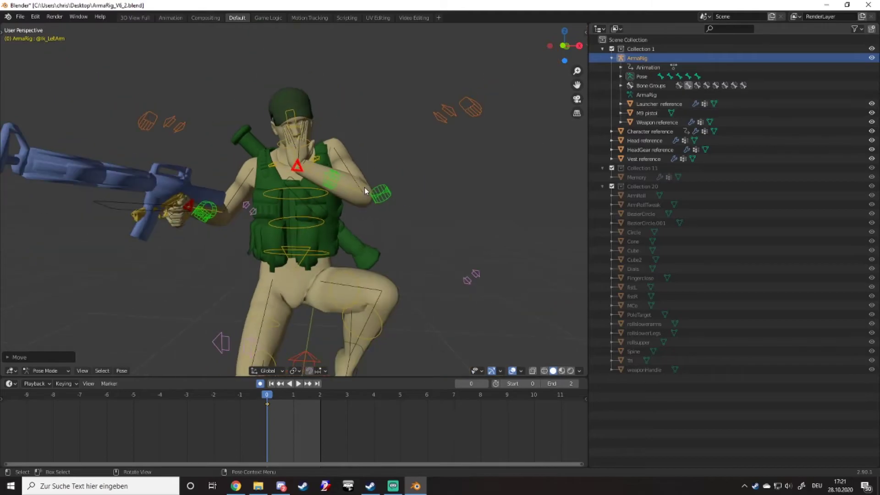
pyautogui.moveTo(358, 215)
pyautogui.keyDown('shift'); pyautogui.mouseDown(button='middle')
pyautogui.moveTo(336, 173)
pyautogui.moveTo(330, 218)
pyautogui.moveTo(369, 220)
pyautogui.mouseUp(button='middle'); pyautogui.keyUp('shift')
pyautogui.scroll(-2, 336, 173)
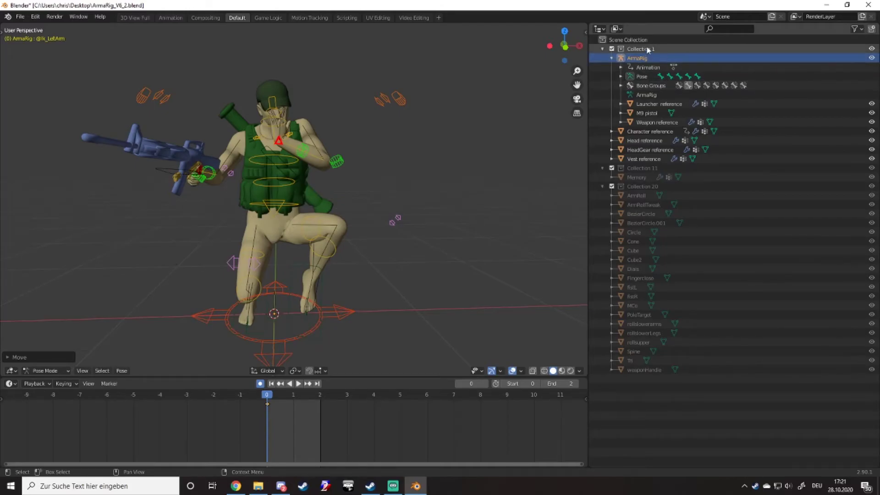
pyautogui.click(871, 58)
pyautogui.moveTo(438, 208); pyautogui.dragTo(385, 206, button='middle')
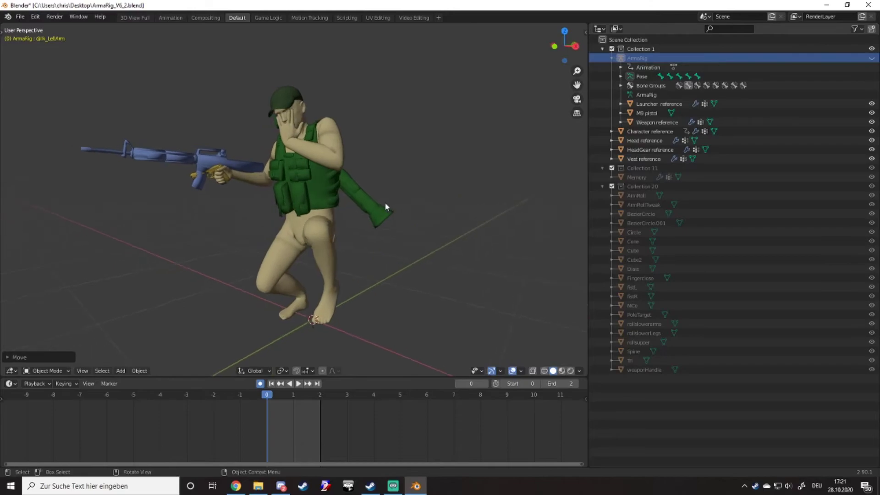
pyautogui.scroll(3, 384, 205)
pyautogui.keyDown('shift'); pyautogui.moveTo(329, 106); pyautogui.dragTo(294, 187, button='middle'); pyautogui.keyUp('shift')
pyautogui.moveTo(280, 229); pyautogui.dragTo(216, 255, button='middle')
pyautogui.scroll(2, 289, 211)
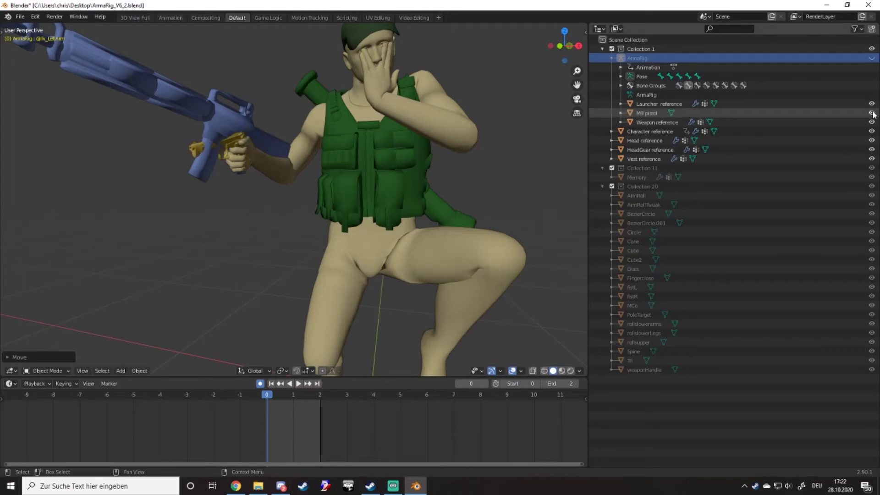
# - Hide the weapon, launcher, pistol, character, head, headgear and vest reference meshes and show each one again to demonstrate them
pyautogui.moveTo(873, 113); pyautogui.dragTo(872, 166)
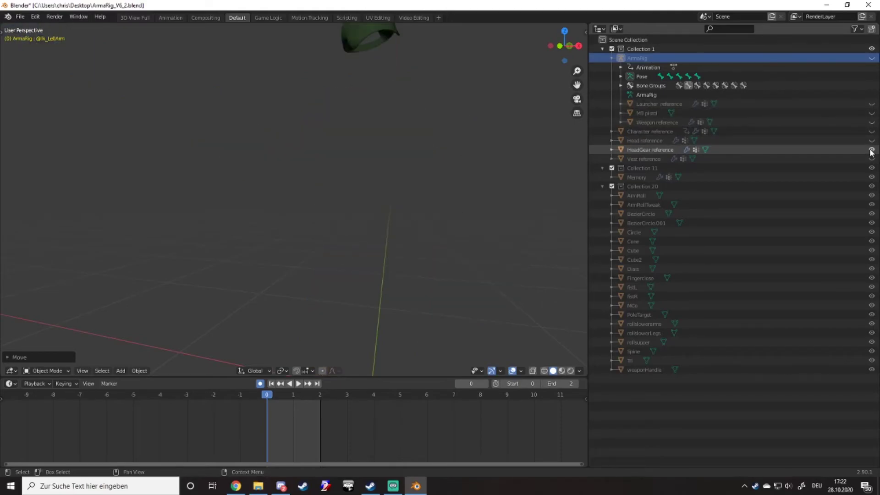
pyautogui.click(871, 150)
pyautogui.click(871, 140)
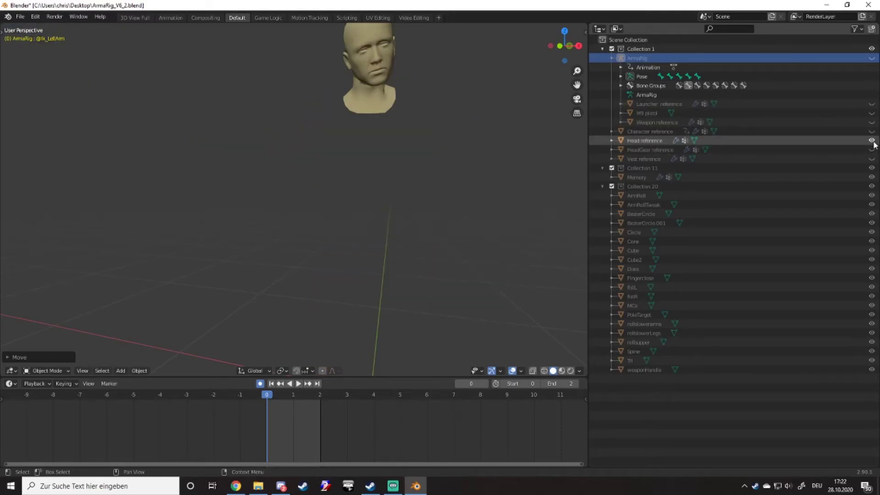
pyautogui.click(871, 131)
pyautogui.click(872, 122)
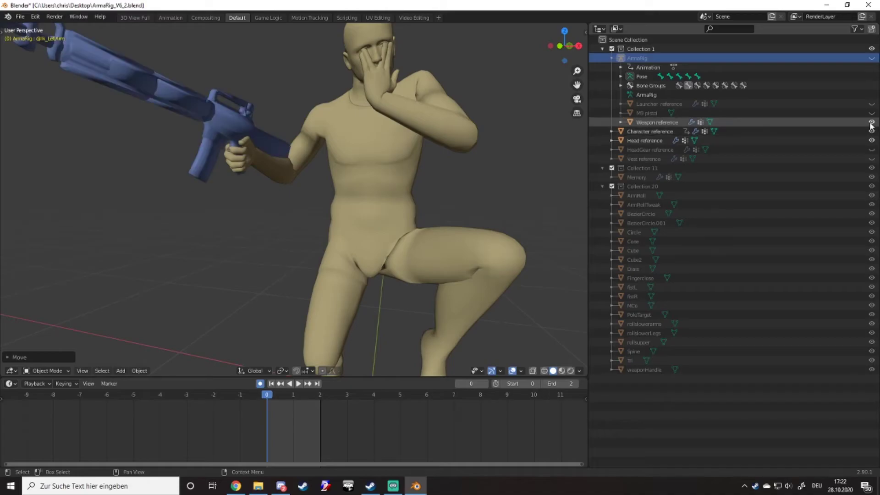
pyautogui.click(872, 113)
pyautogui.click(872, 104)
pyautogui.click(872, 150)
pyautogui.click(872, 159)
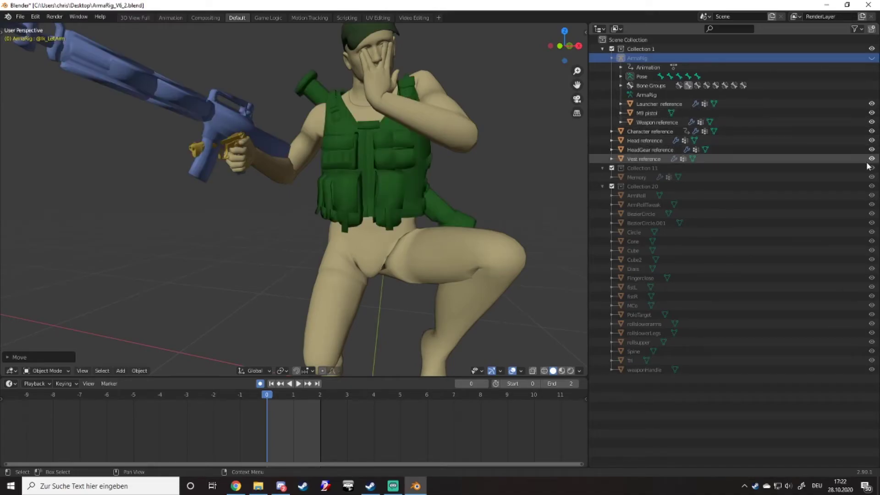
# - Show the ArmaRig armature again and return it to Pose Mode
pyautogui.moveTo(382, 216); pyautogui.dragTo(376, 248, button='middle')
pyautogui.click(872, 58)
pyautogui.hotkey('ctrl', 'Tab')
pyautogui.moveTo(449, 221); pyautogui.dragTo(306, 246, button='middle')
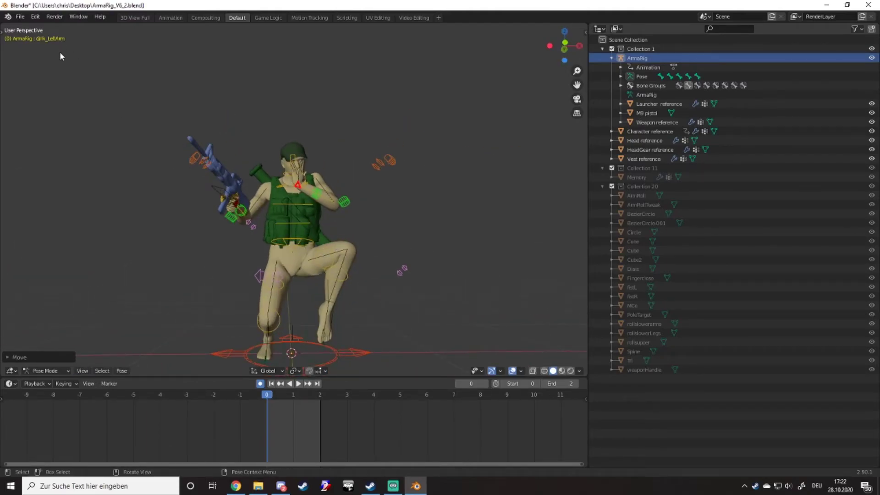
# - Select all bones, look up the Arma 3 RTM Animation export option, and save a copy of the file as "Cool boi mk2"
pyautogui.press('a')
pyautogui.click(25, 17)
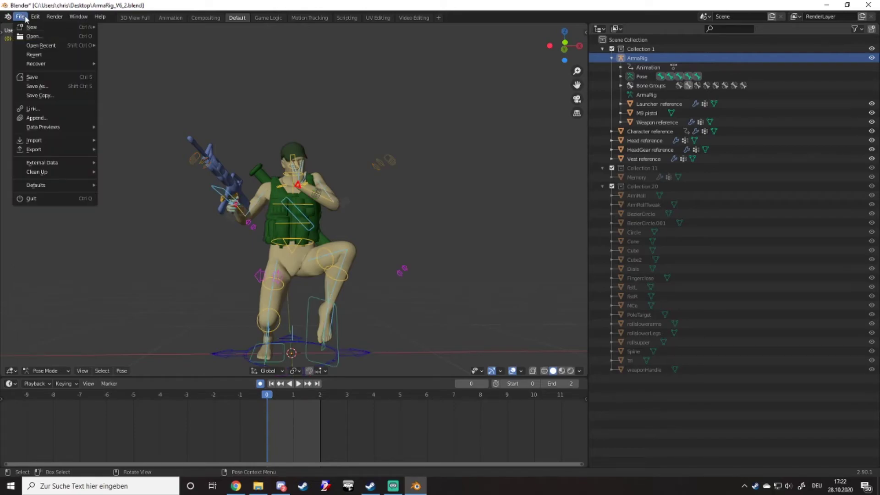
pyautogui.moveTo(49, 150)
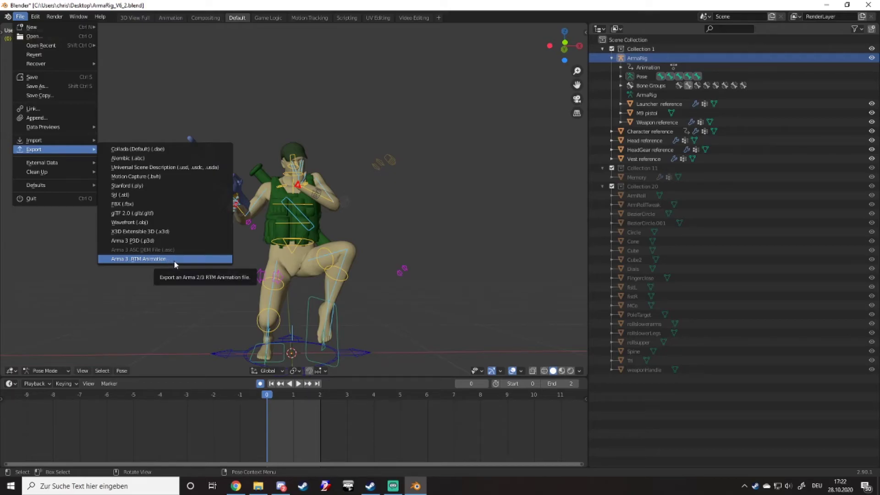
pyautogui.click(47, 87)
pyautogui.click(402, 389)
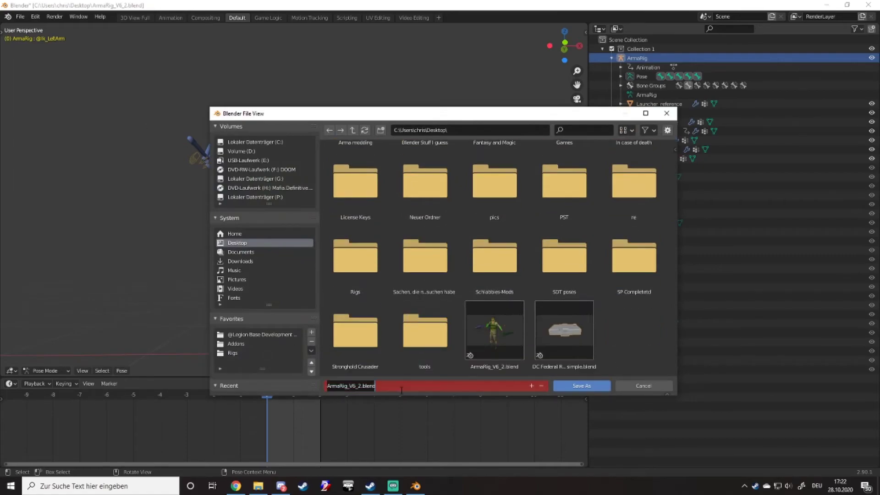
pyautogui.write('Cool boi')
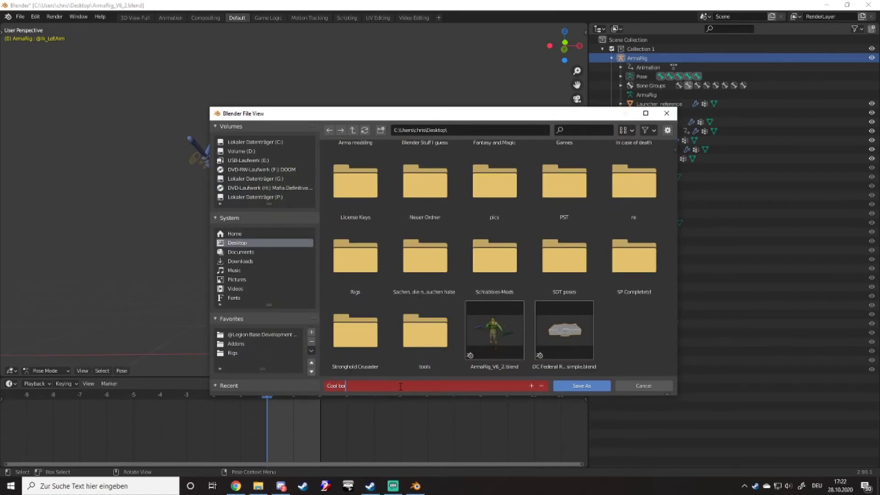
pyautogui.write(' mk2')
pyautogui.press('Return')
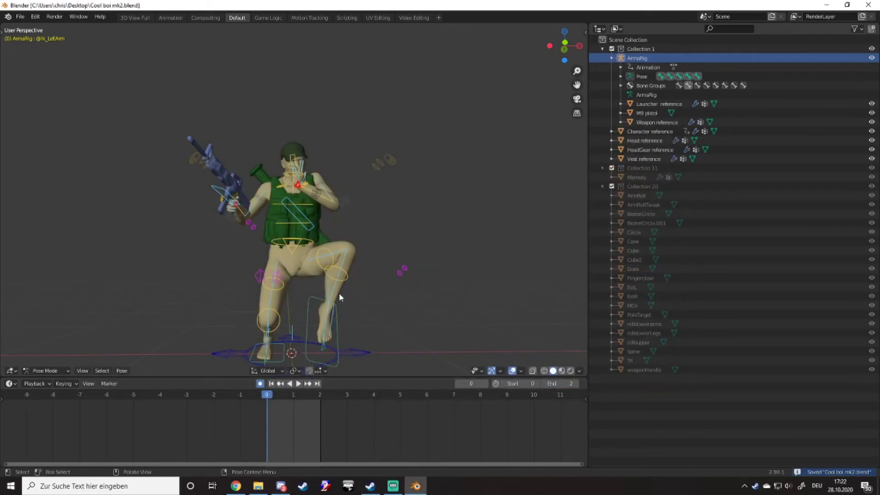
pyautogui.moveTo(338, 293); pyautogui.dragTo(404, 278, button='middle')
pyautogui.scroll(-3, 390, 290)
pyautogui.scroll(3, 391, 291)
pyautogui.scroll(-3, 391, 299)
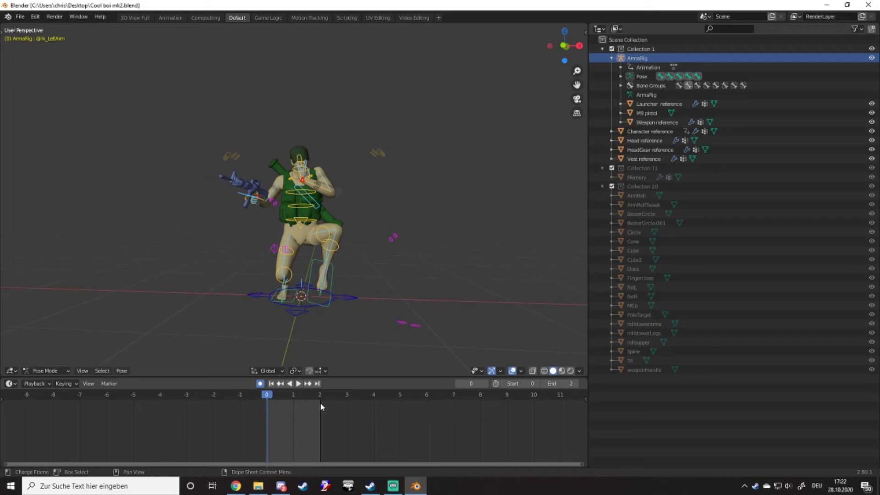
pyautogui.moveTo(268, 397)
pyautogui.mouseDown()
pyautogui.moveTo(313, 395)
pyautogui.moveTo(256, 395)
pyautogui.mouseUp()
pyautogui.scroll(1, 308, 257)
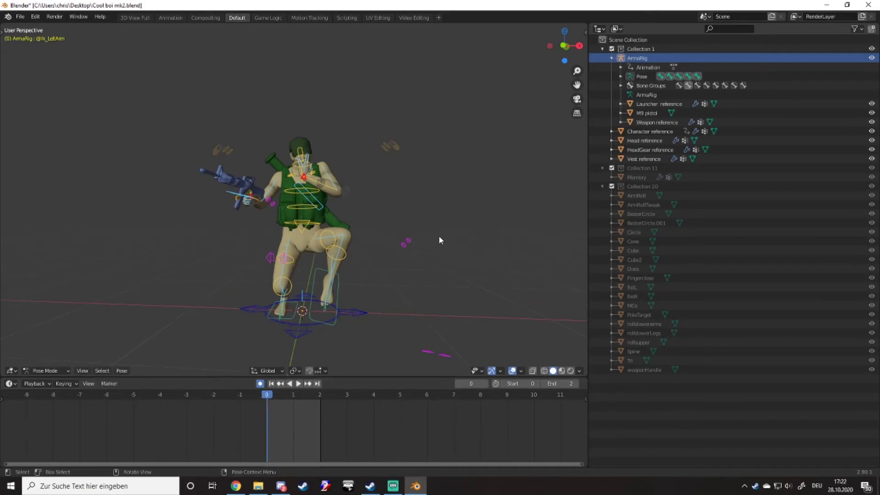
# - On frame 1, select all rig bones and clear all their transforms to reset the character to its rest pose
pyautogui.click(410, 276)
pyautogui.press('space')
pyautogui.press('a')
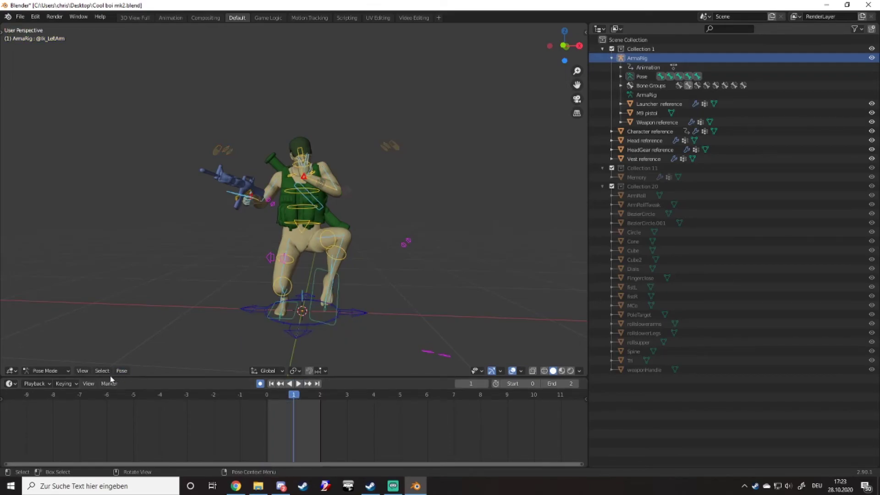
pyautogui.press('a')
pyautogui.click(128, 372)
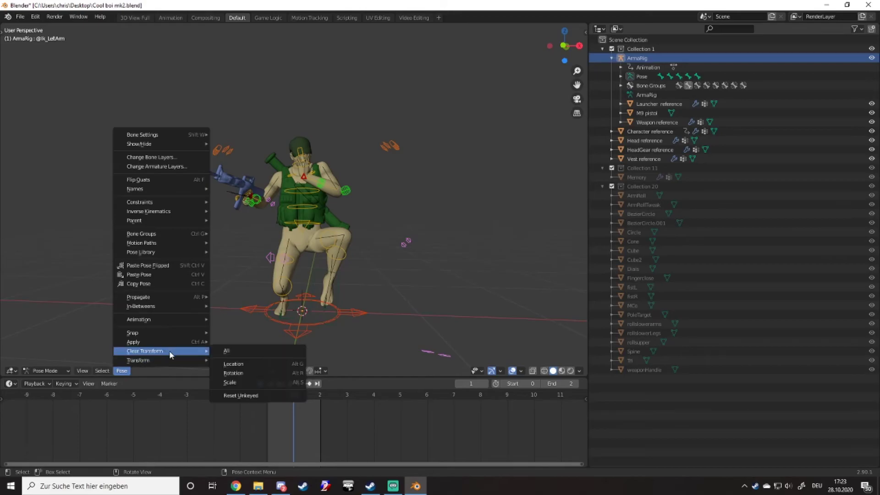
pyautogui.moveTo(169, 360)
pyautogui.click(230, 351)
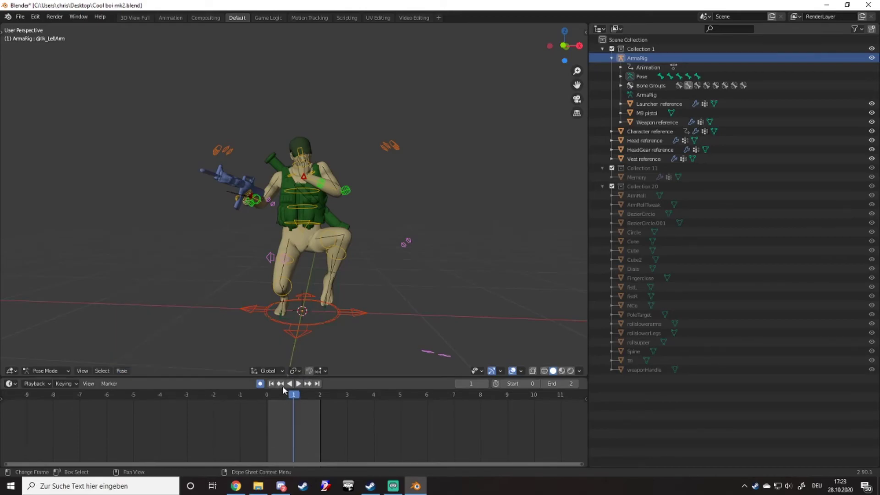
pyautogui.click(122, 371)
pyautogui.moveTo(170, 350)
pyautogui.click(238, 351)
pyautogui.press('space')
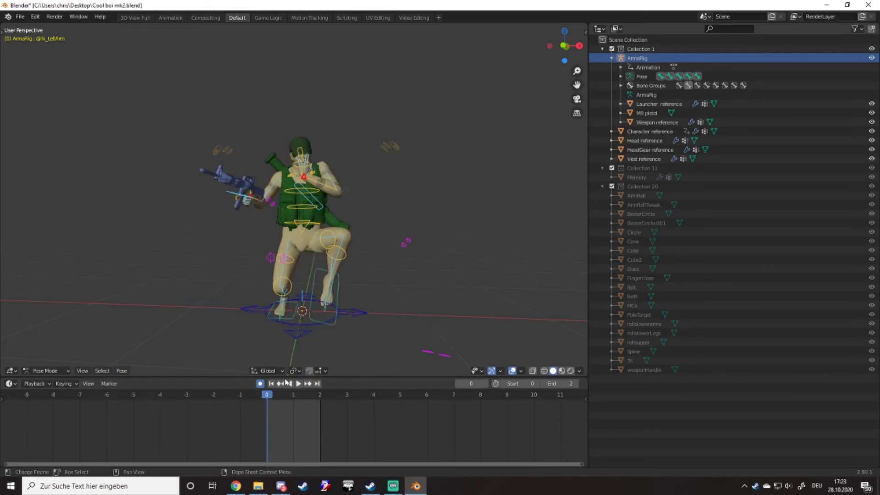
# - Play the animation to check the switch between the crouching pose and the rest pose, and stop playback
pyautogui.click(297, 384)
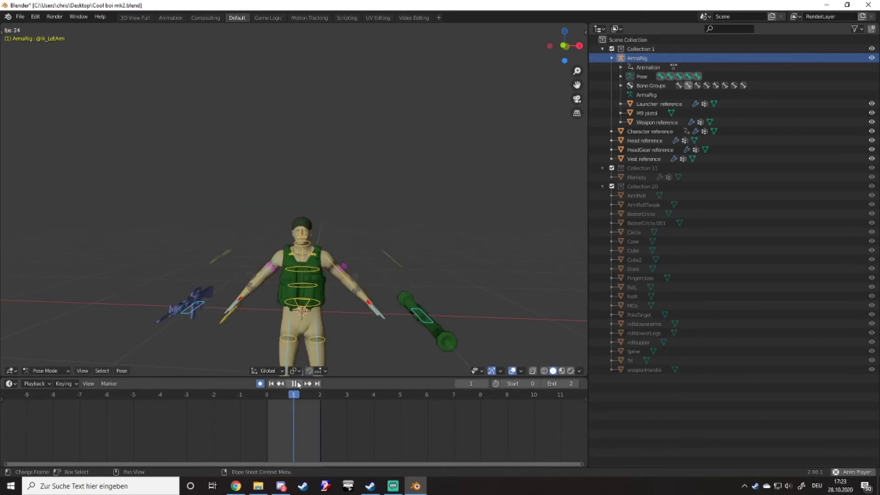
pyautogui.moveTo(321, 298)
pyautogui.mouseDown(button='middle')
pyautogui.moveTo(449, 294)
pyautogui.moveTo(289, 314)
pyautogui.moveTo(134, 313)
pyautogui.moveTo(136, 288)
pyautogui.moveTo(316, 295)
pyautogui.mouseUp(button='middle')
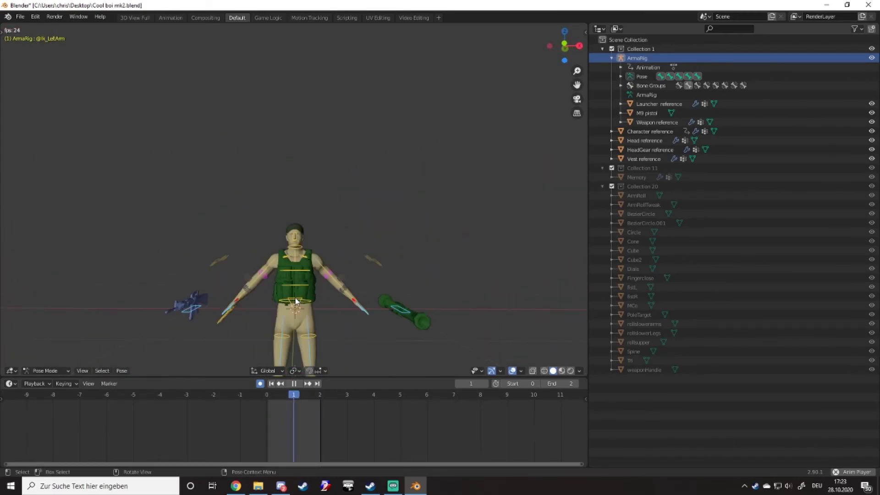
pyautogui.click(293, 384)
# - Set the animation's end frame to 200 and return the playhead to frame 1
pyautogui.click(569, 384)
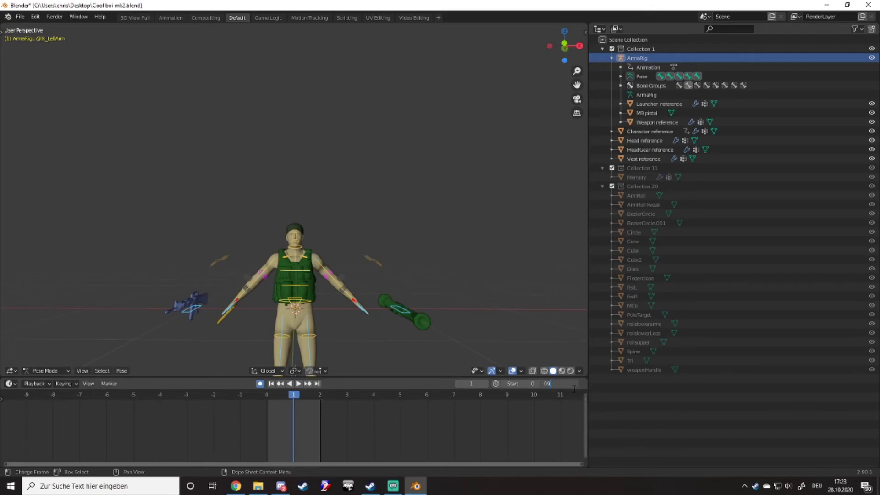
pyautogui.write('200')
pyautogui.press('Return')
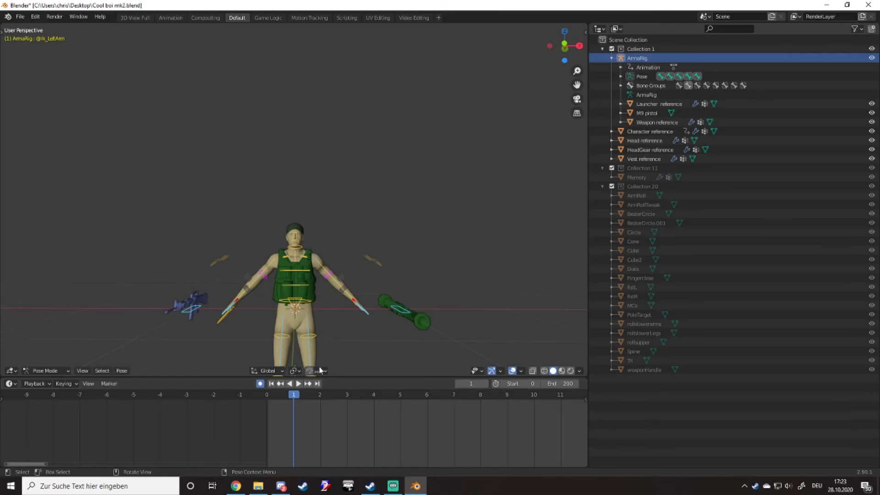
pyautogui.click(298, 384)
pyautogui.moveTo(297, 394)
pyautogui.mouseDown()
pyautogui.moveTo(262, 402)
pyautogui.moveTo(290, 402)
pyautogui.mouseUp()
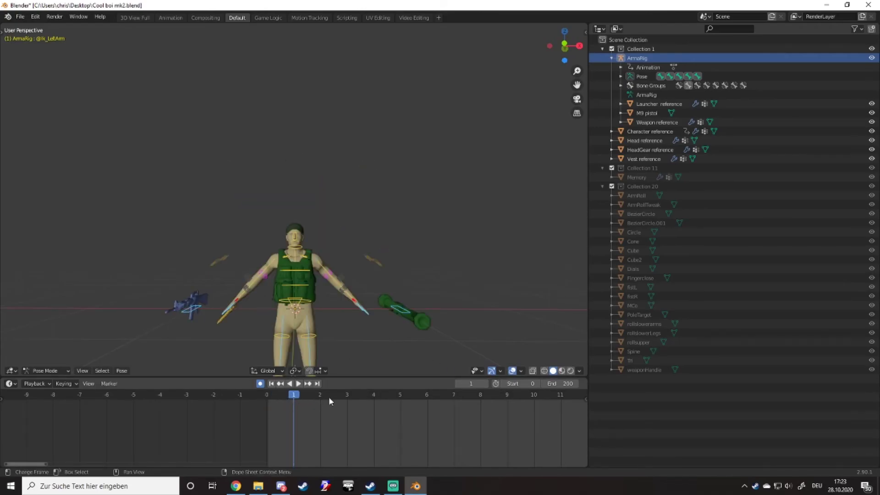
pyautogui.rightClick(296, 411)
pyautogui.moveTo(296, 412)
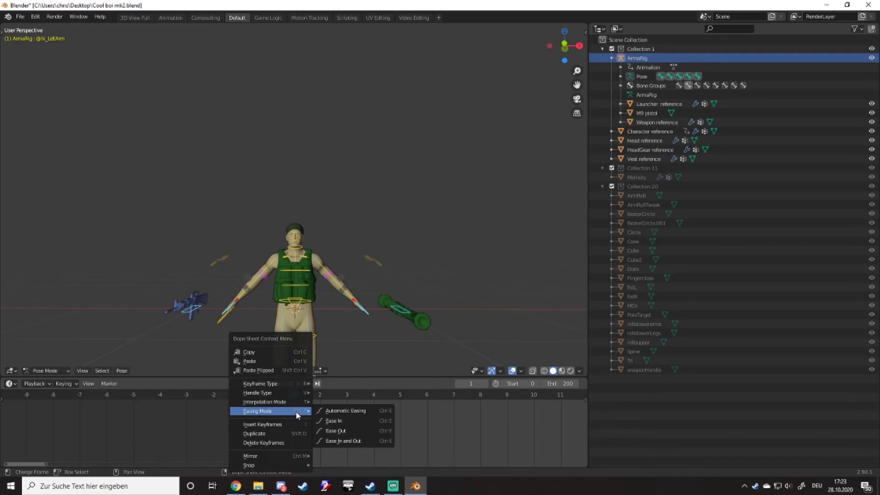
pyautogui.click(291, 440)
# - Copy the crouching pose of all bones from frame 0 and paste it on frame 2
pyautogui.moveTo(294, 394); pyautogui.dragTo(256, 405)
pyautogui.hotkey('ctrl', 'c')
pyautogui.press('space')
pyautogui.press('space')
pyautogui.hotkey('ctrl', 'v')
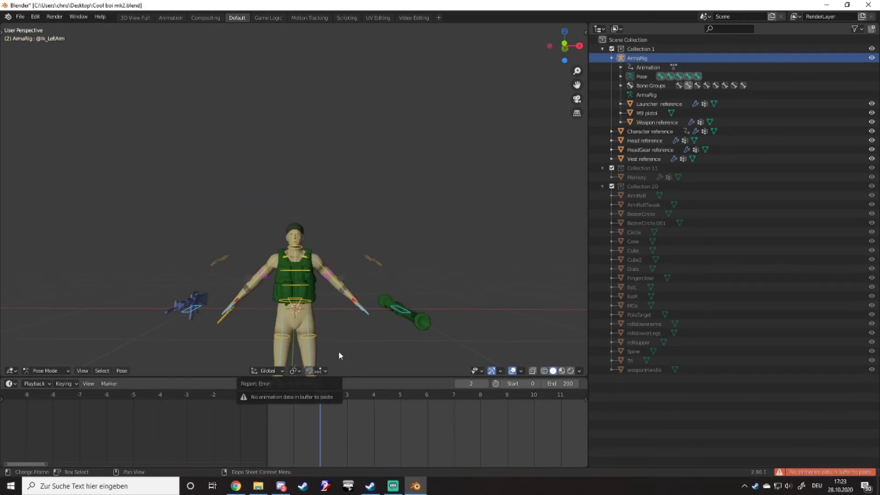
pyautogui.hotkey('ctrl', 'v')
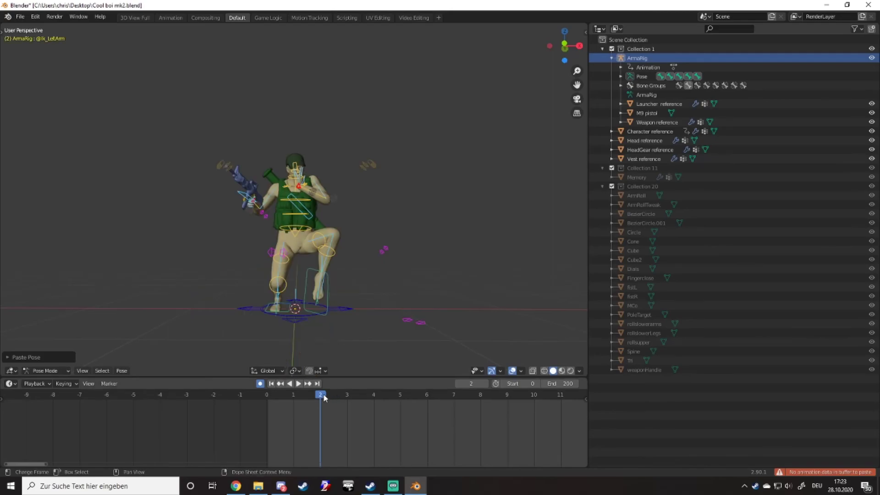
# - Paste the copied crouching pose over the rest pose on frame 1
pyautogui.press('space')
pyautogui.press('space')
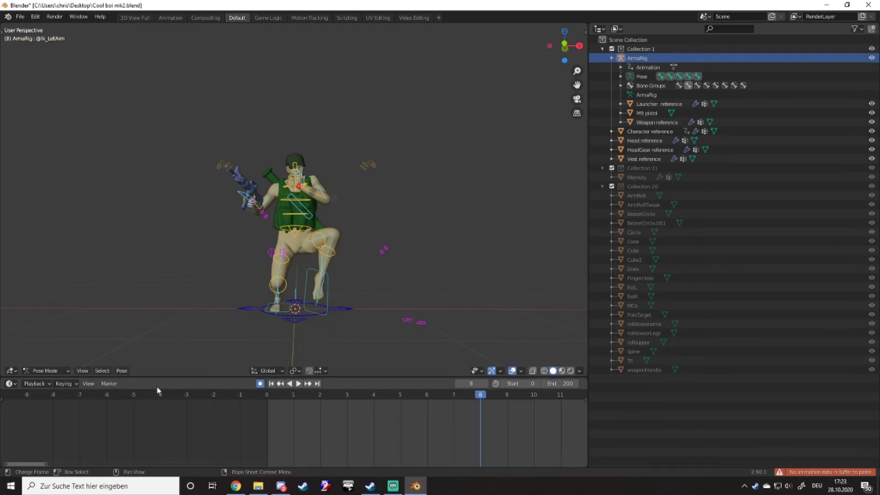
pyautogui.moveTo(472, 394); pyautogui.dragTo(297, 399)
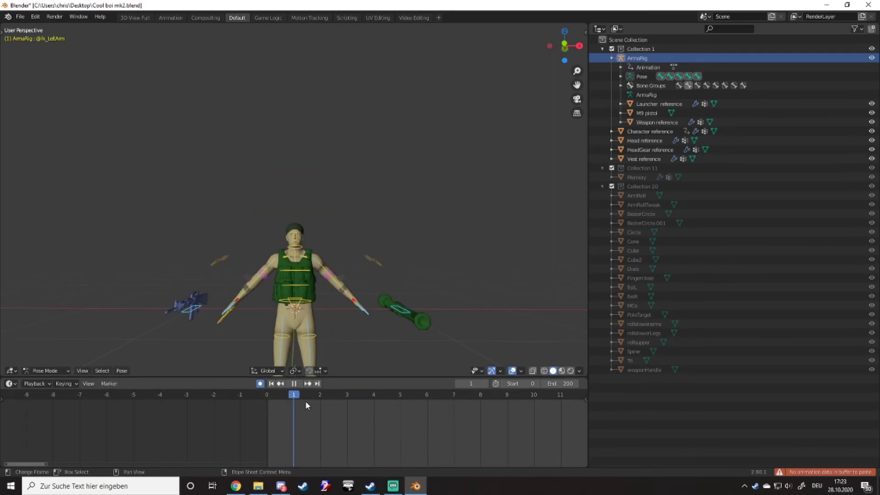
pyautogui.hotkey('ctrl', 'v')
# - Go to frame 10 and clear all transforms of the selected bones to key the rest pose there
pyautogui.moveTo(504, 394); pyautogui.dragTo(530, 393)
pyautogui.click(121, 371)
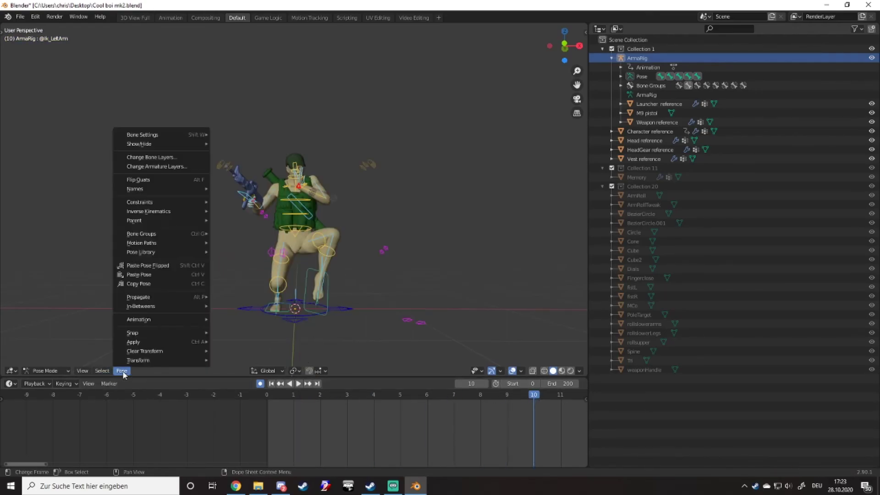
pyautogui.moveTo(131, 361)
pyautogui.click(229, 351)
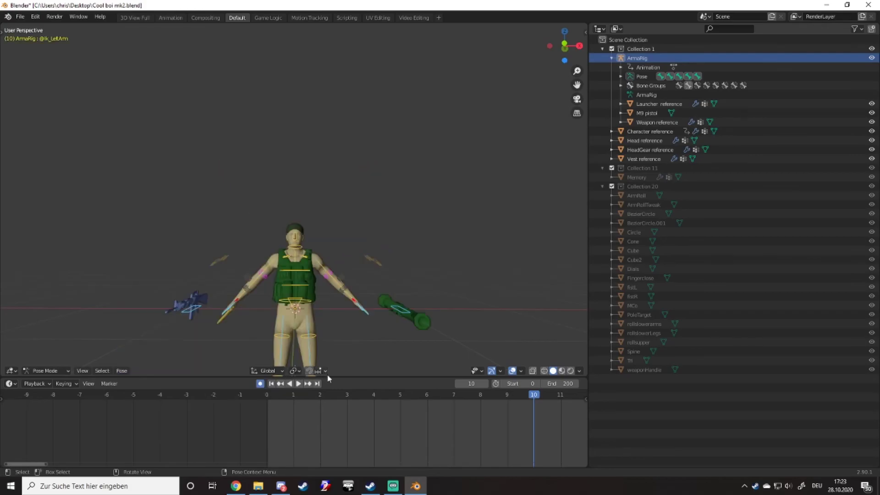
# - Play the animation repeatedly from frame 0 to review the transition from crouching to rest pose, and return to frame 0
pyautogui.moveTo(533, 395); pyautogui.dragTo(253, 413)
pyautogui.click(298, 384)
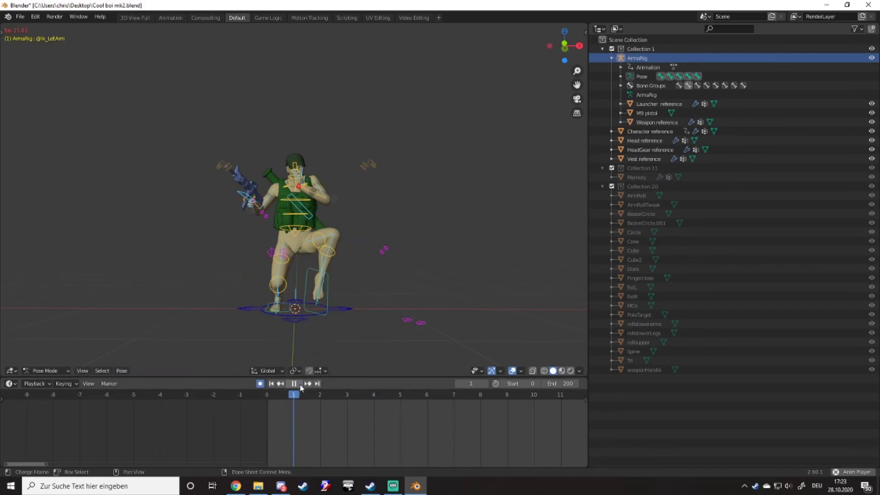
pyautogui.click(291, 383)
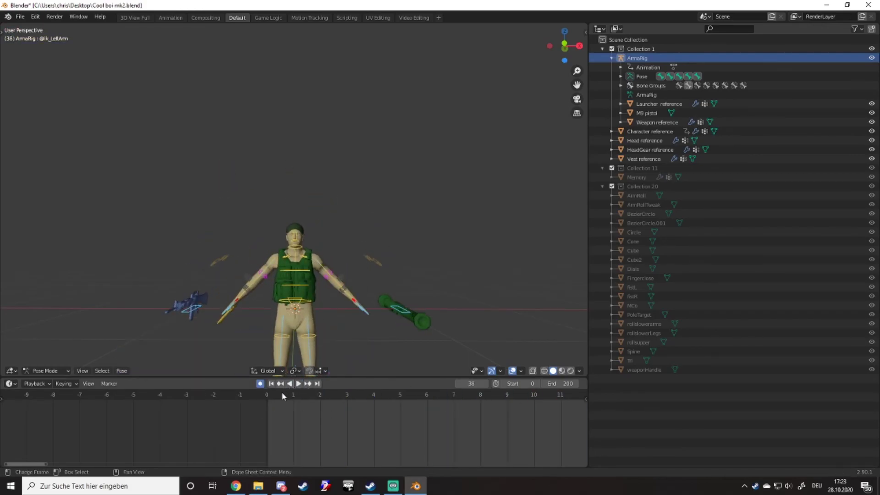
pyautogui.click(269, 394)
pyautogui.click(299, 382)
pyautogui.click(299, 382)
pyautogui.click(287, 385)
pyautogui.click(291, 385)
pyautogui.click(291, 385)
pyautogui.click(268, 395)
# - Examine the crouching character's upper body, face hand and weapon hand up close on frame 0
pyautogui.scroll(3, 279, 285)
pyautogui.moveTo(278, 285); pyautogui.dragTo(95, 86, button='middle')
pyautogui.moveTo(172, 191); pyautogui.dragTo(414, 198, button='middle')
pyautogui.scroll(3, 324, 215)
pyautogui.scroll(-4, 471, 177)
pyautogui.scroll(4, 413, 199)
pyautogui.moveTo(321, 198); pyautogui.dragTo(315, 176, button='middle')
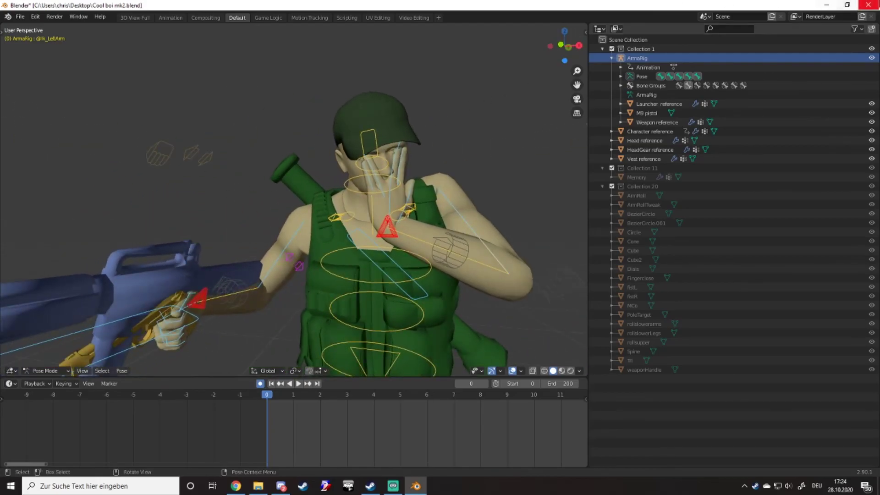
# - Close Blender and switch to Streamlabs OBS
pyautogui.click(868, 5)
pyautogui.click(458, 259)
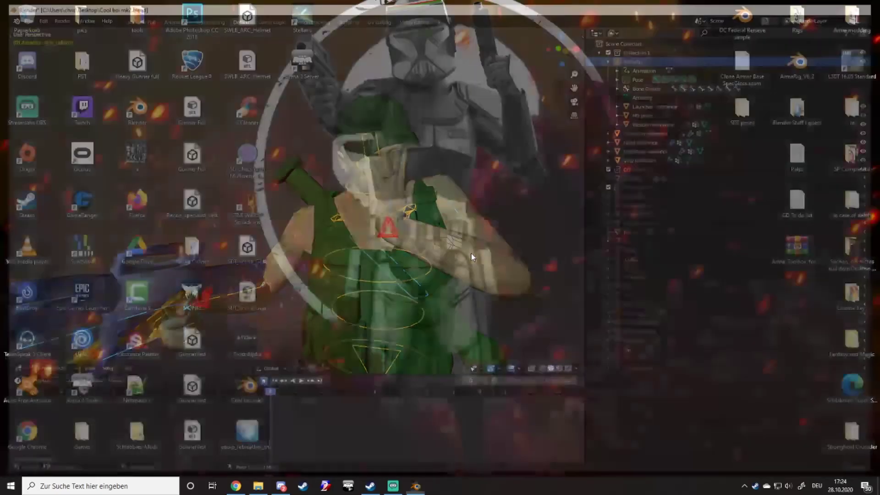
pyautogui.click(393, 484)
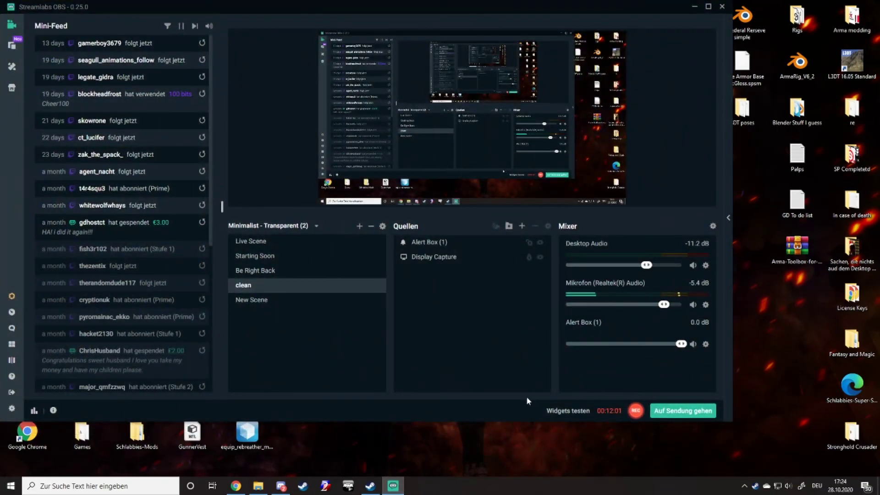